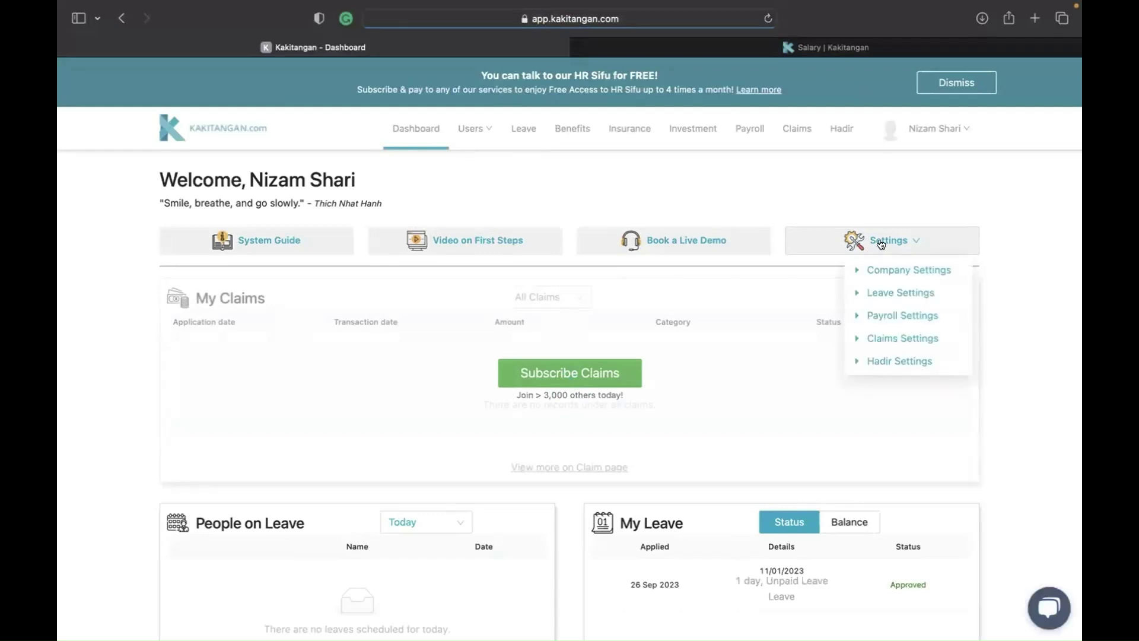
- Go to Claims Settings, then open the Claims list in a new browser tab
{"action": "left_click", "coordinate": [882, 340]}
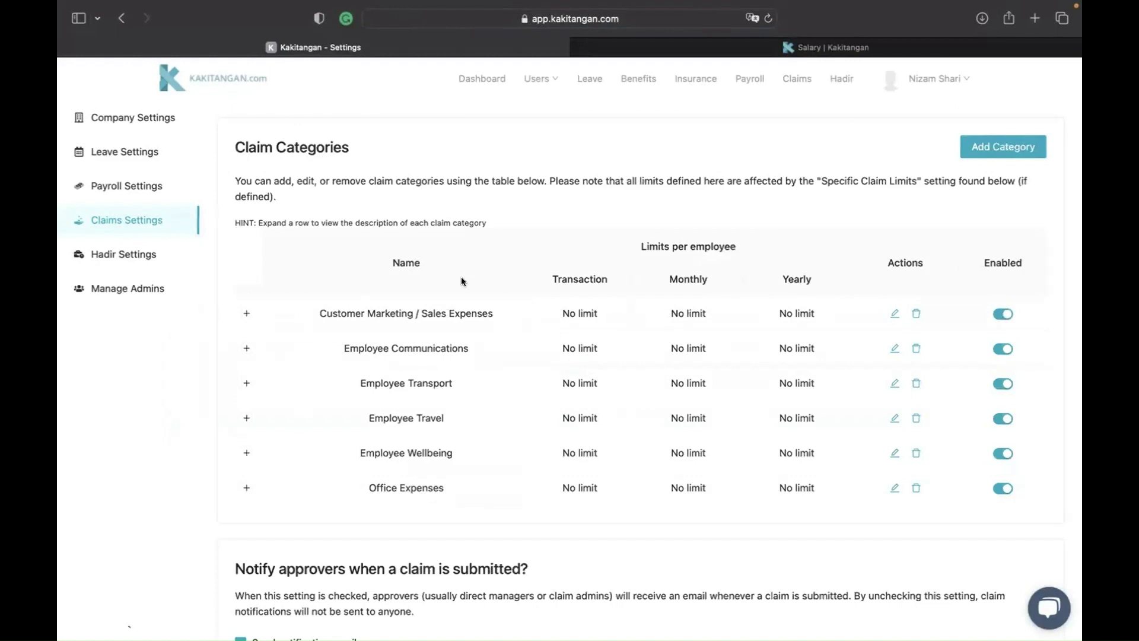
{"action": "double_click", "coordinate": [789, 79]}
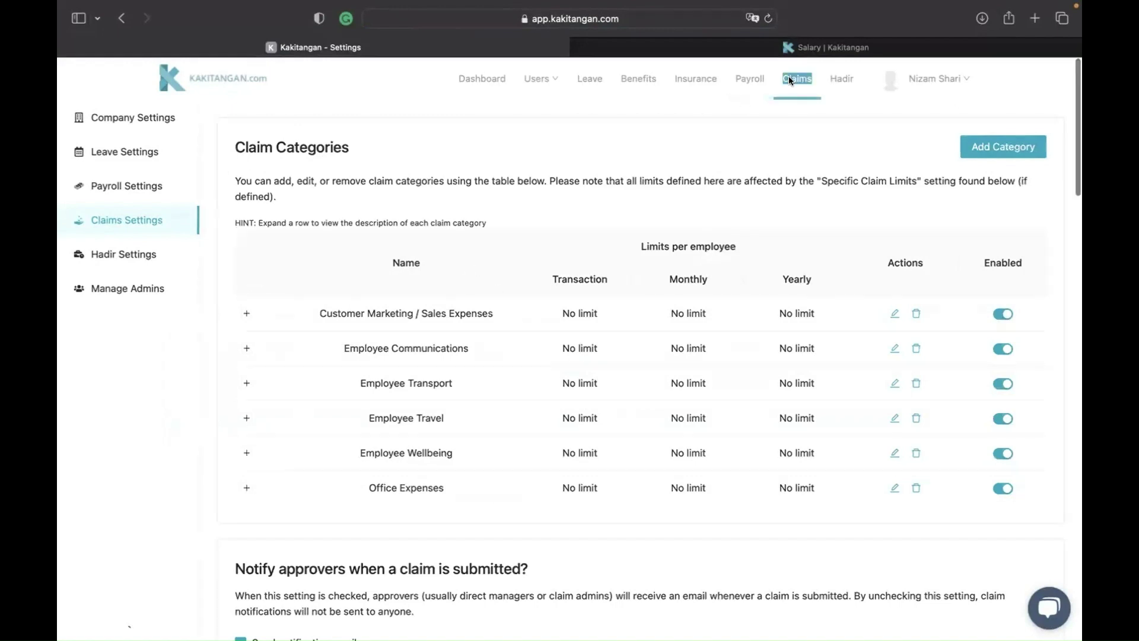
{"action": "right_click", "coordinate": [788, 79]}
{"action": "left_click", "coordinate": [824, 87]}
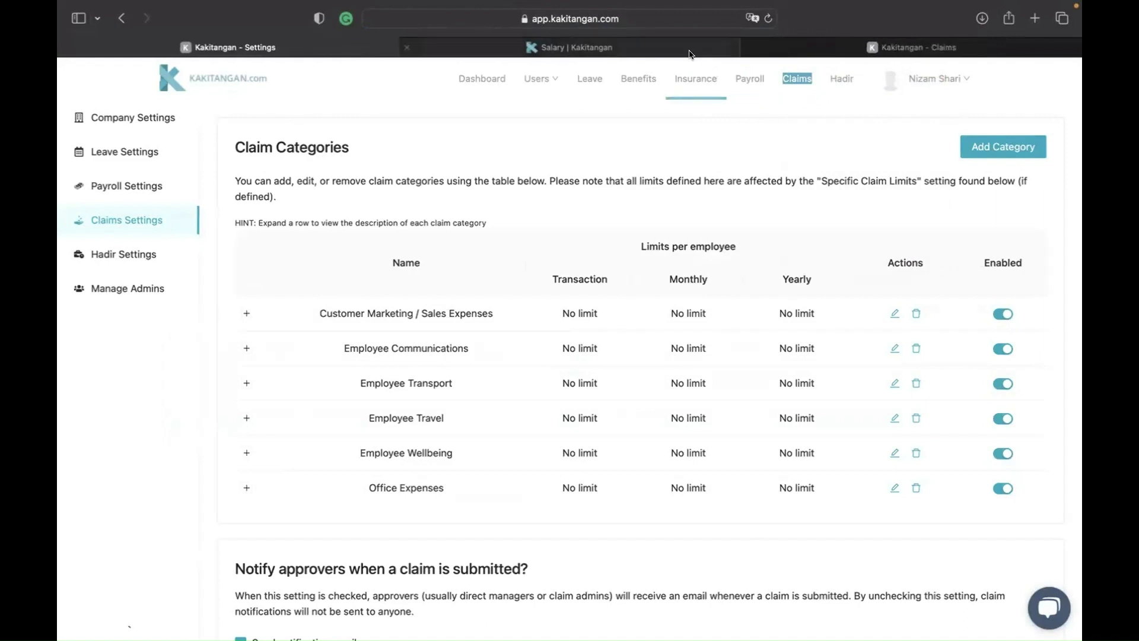
- Close the Salary tab, start the claims trial, check the New Claim category list, return to settings
{"action": "left_click", "coordinate": [406, 48]}
{"action": "left_click", "coordinate": [510, 50]}
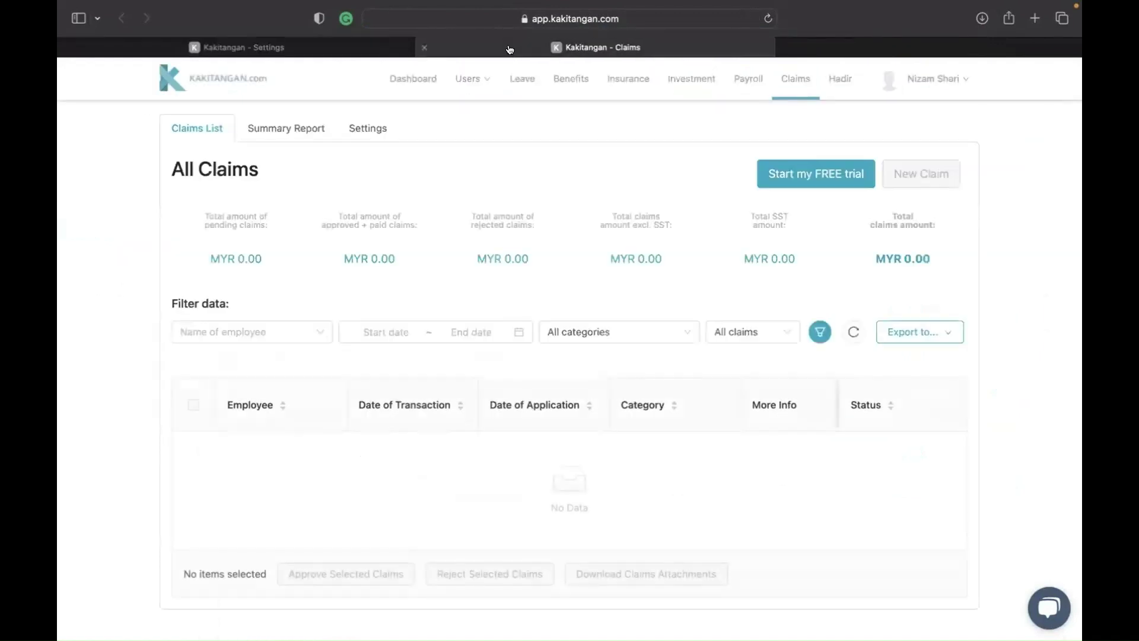
{"action": "left_click", "coordinate": [819, 172]}
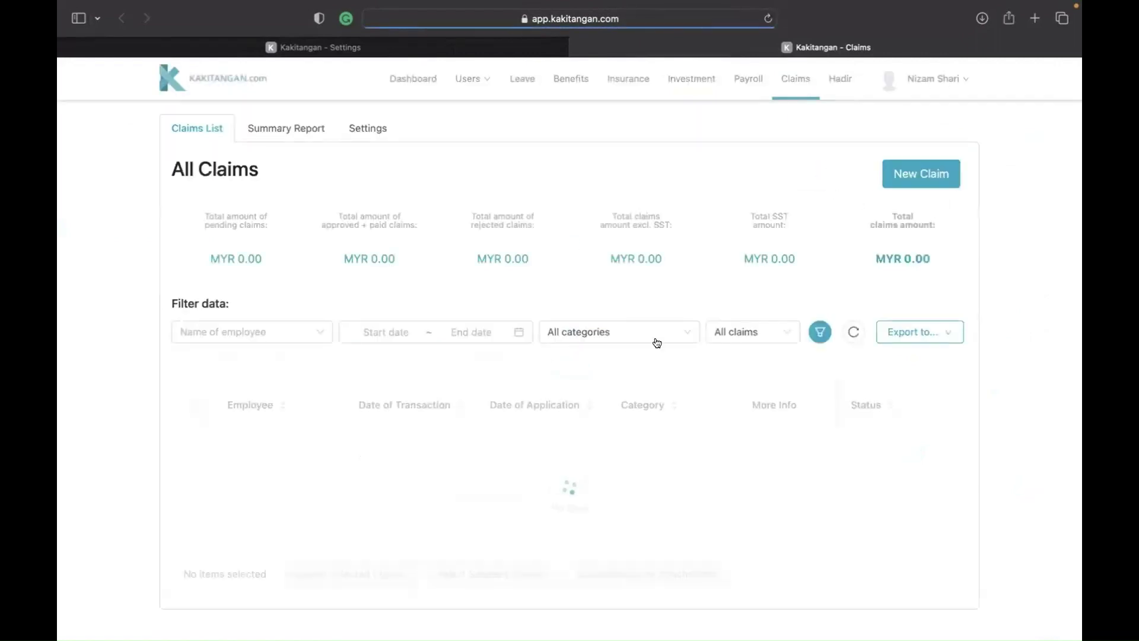
{"action": "left_click", "coordinate": [919, 176]}
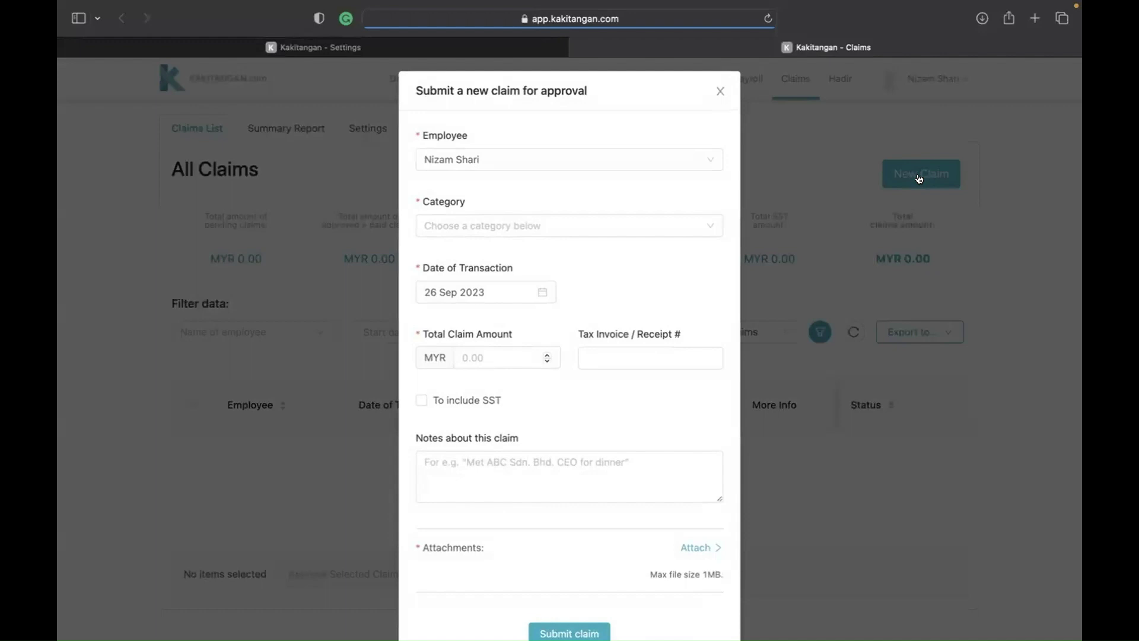
{"action": "left_click", "coordinate": [544, 228]}
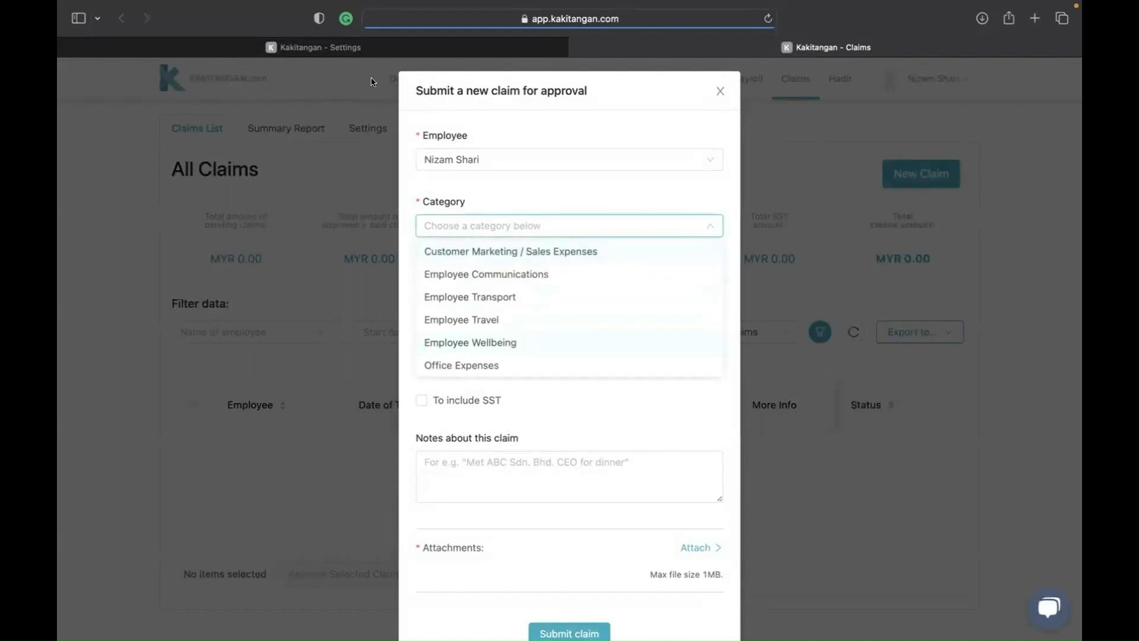
{"action": "left_click", "coordinate": [362, 49]}
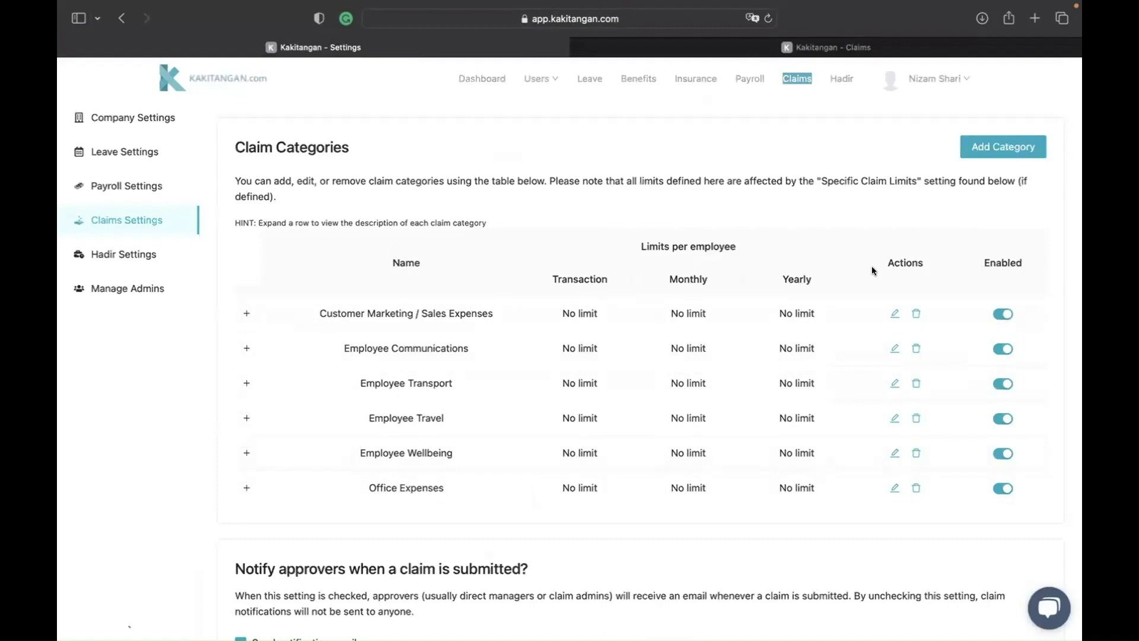
- Add a Stationary Claims category described as for office stationaries only
{"action": "left_click", "coordinate": [966, 149]}
{"action": "left_click", "coordinate": [520, 217]}
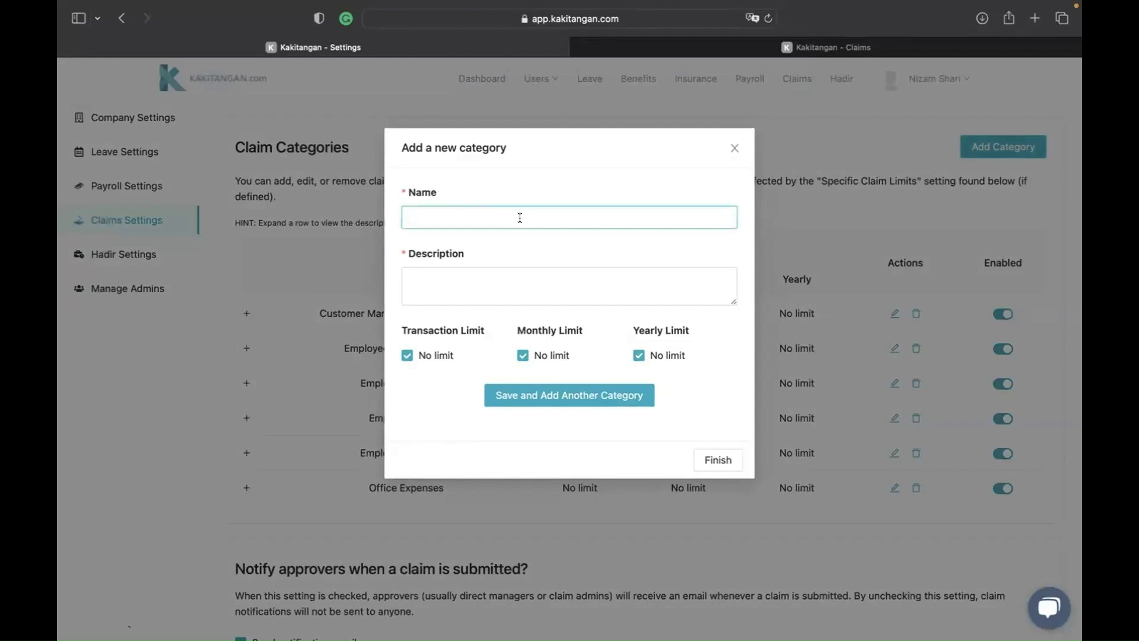
{"action": "type", "text": "Stat"}
{"action": "type", "text": "ionar"}
{"action": "type", "text": "y"}
{"action": "type", "text": " C"}
{"action": "type", "text": "laims"}
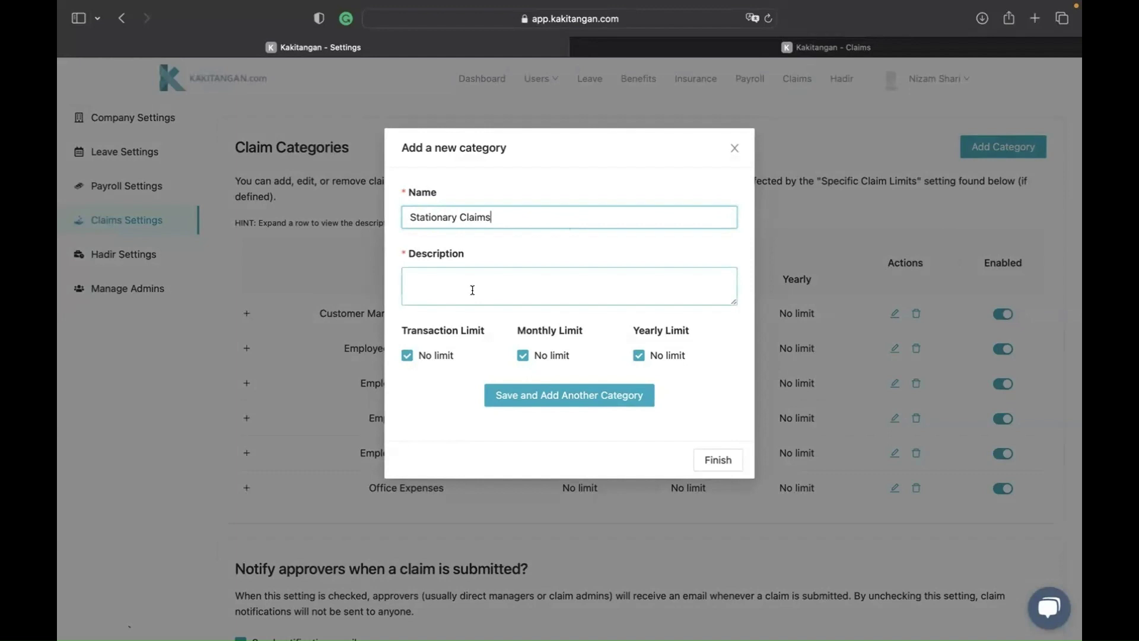
{"action": "left_click", "coordinate": [471, 291]}
{"action": "type", "text": "O"}
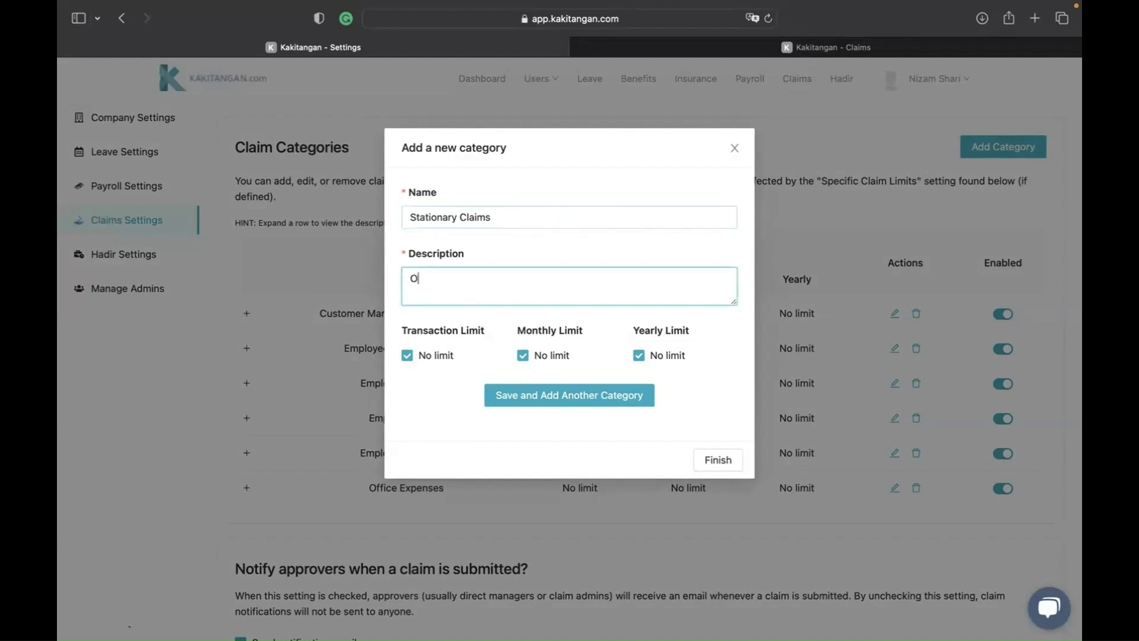
{"action": "type", "text": "ffice Stat"}
{"action": "type", "text": "ionar"}
{"action": "type", "text": "ies only"}
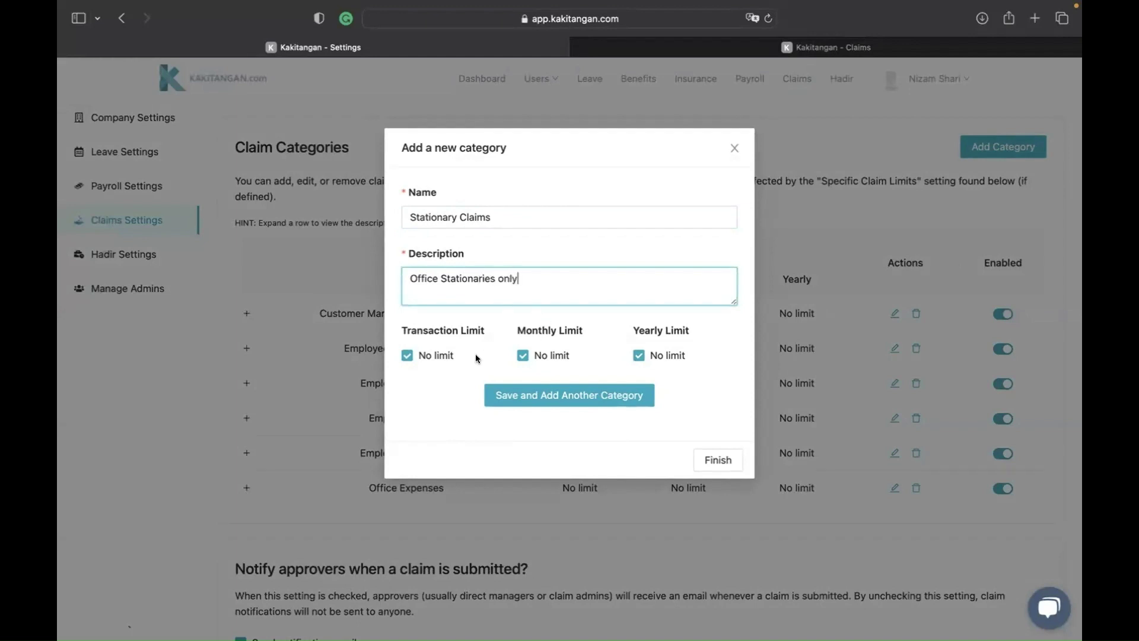
- Set limits of MYR 50 per transaction, 100 monthly, 1200 yearly, save and finish
{"action": "left_click", "coordinate": [439, 355]}
{"action": "left_click", "coordinate": [461, 349]}
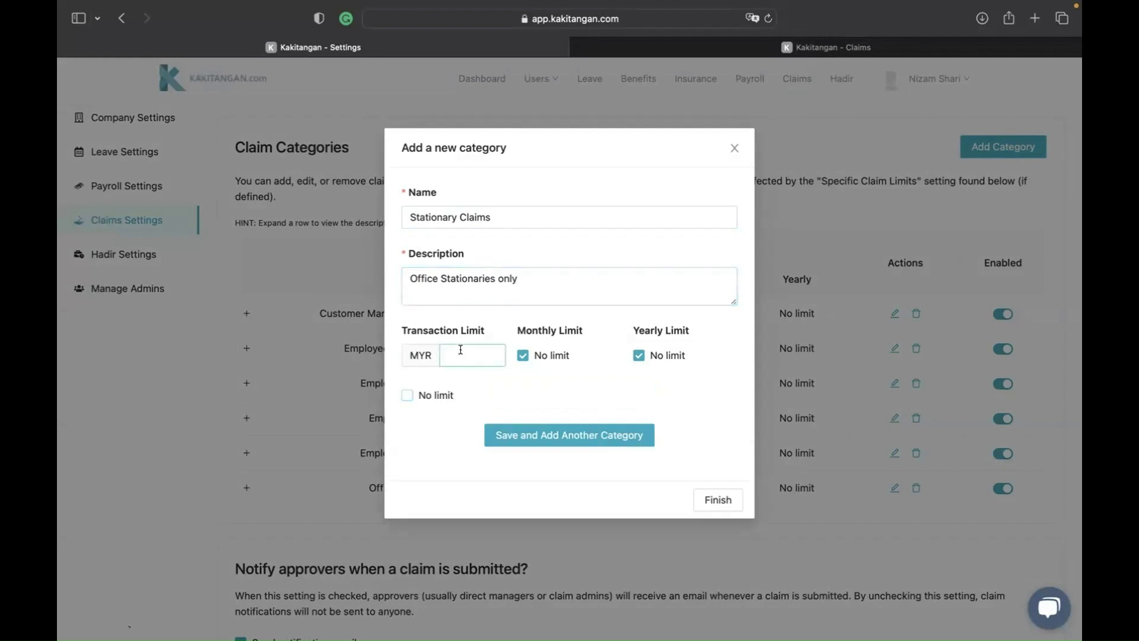
{"action": "type", "text": "5"}
{"action": "type", "text": "0"}
{"action": "left_click", "coordinate": [555, 356]}
{"action": "type", "text": "1"}
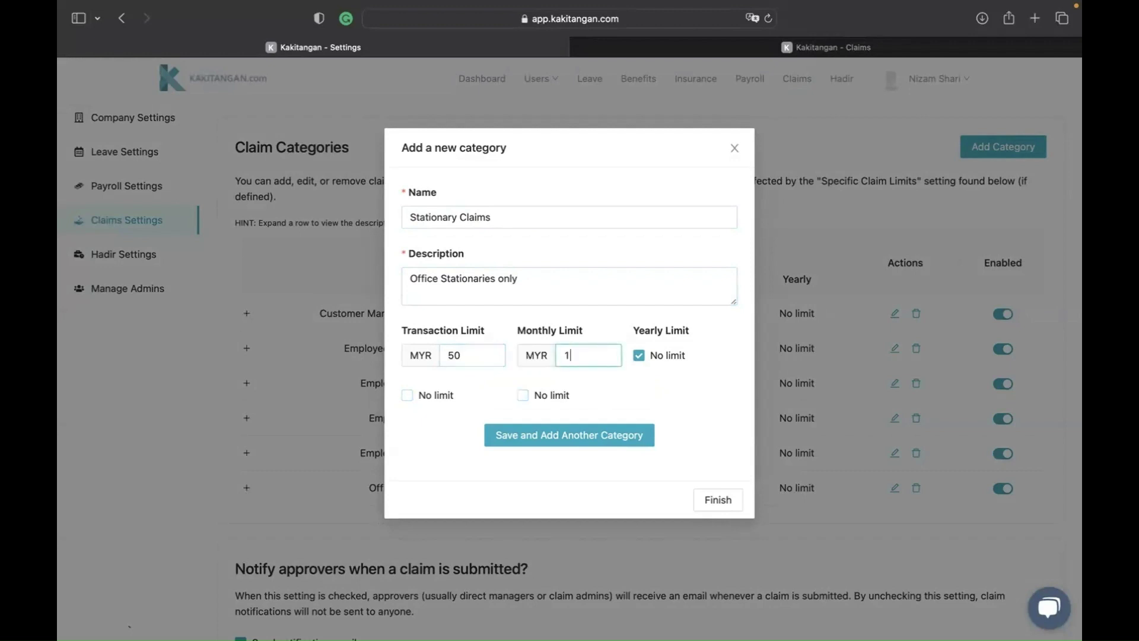
{"action": "type", "text": "00"}
{"action": "left_click", "coordinate": [671, 355]}
{"action": "type", "text": "12"}
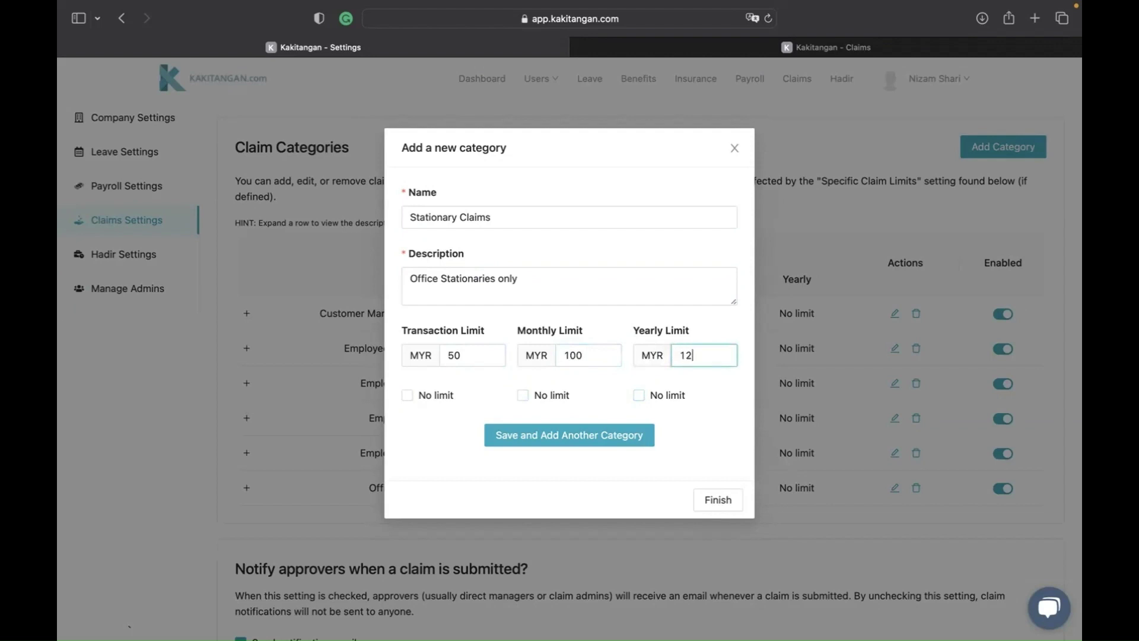
{"action": "type", "text": "00"}
{"action": "left_click", "coordinate": [621, 436]}
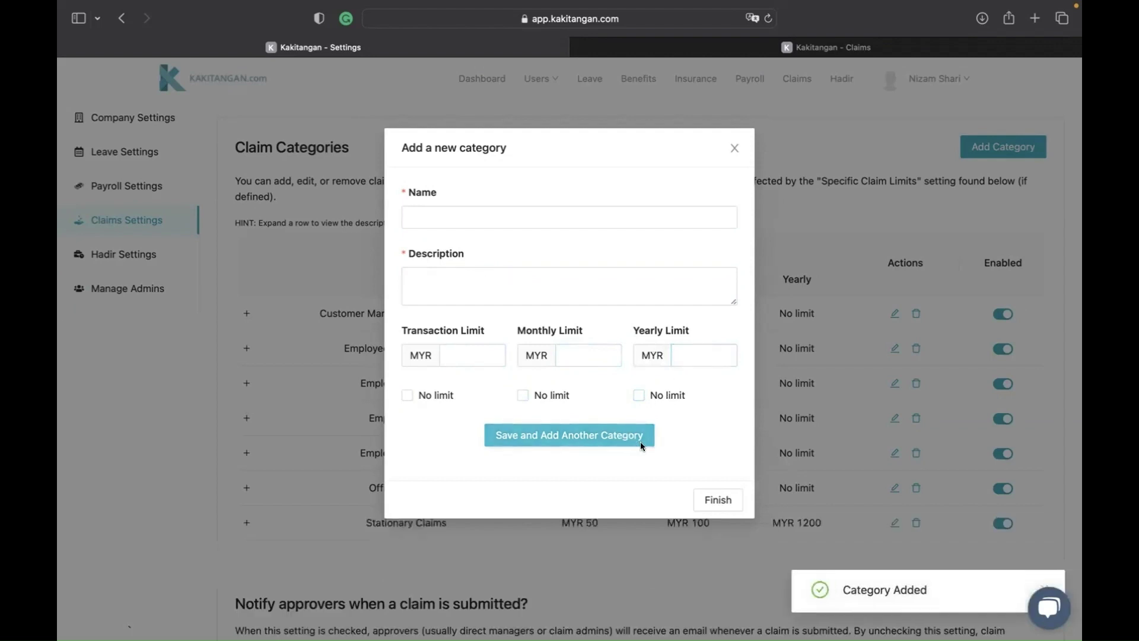
{"action": "left_click", "coordinate": [708, 499]}
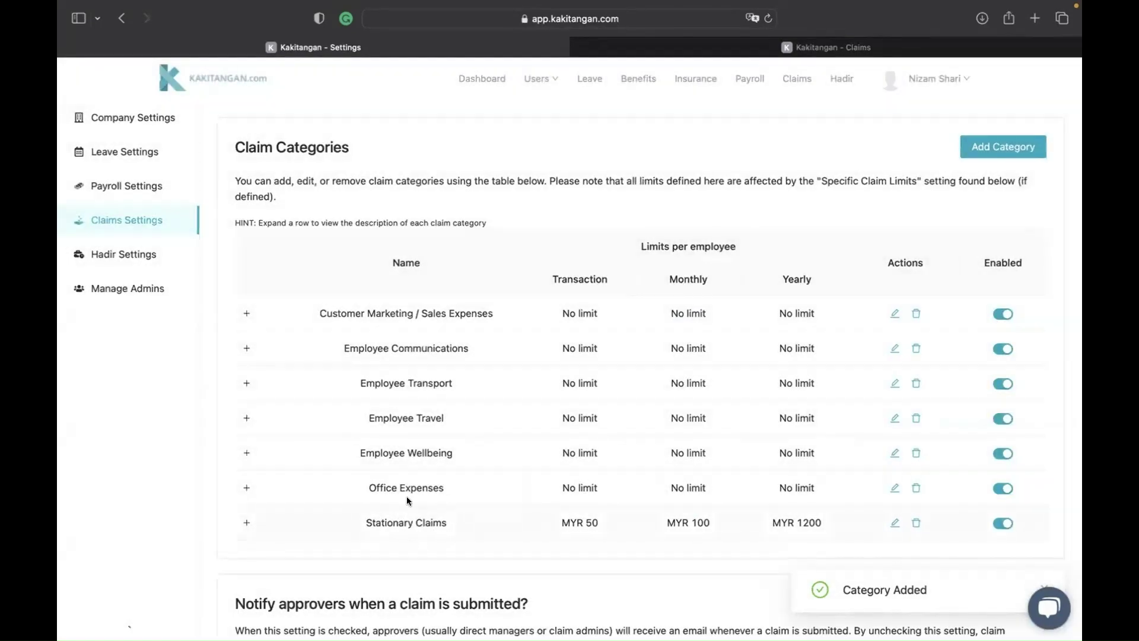
{"action": "scroll", "coordinate": [486, 292], "scroll_direction": "down", "scroll_amount": 5}
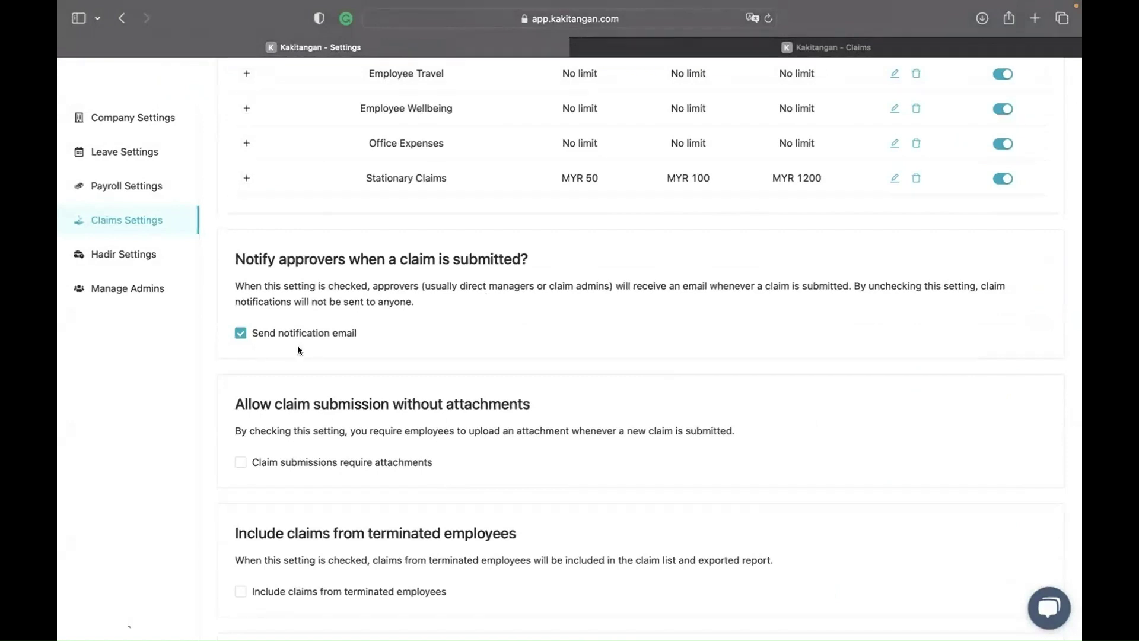
{"action": "scroll", "coordinate": [287, 362], "scroll_direction": "down", "scroll_amount": 2}
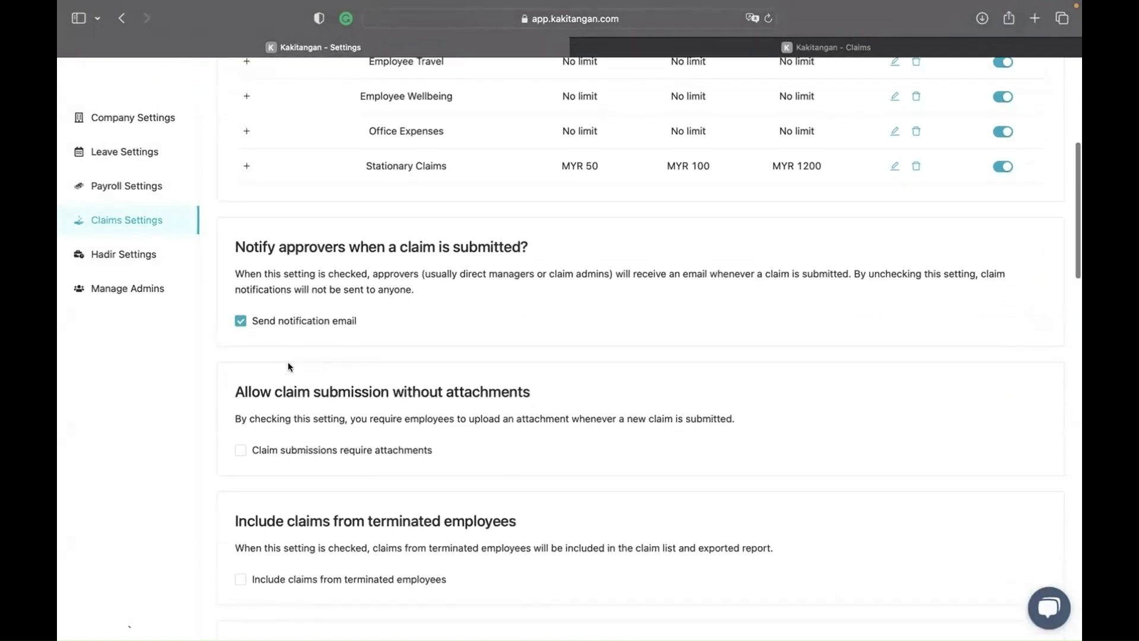
{"action": "scroll", "coordinate": [287, 362], "scroll_direction": "up", "scroll_amount": 2}
{"action": "scroll", "coordinate": [287, 363], "scroll_direction": "up", "scroll_amount": 3}
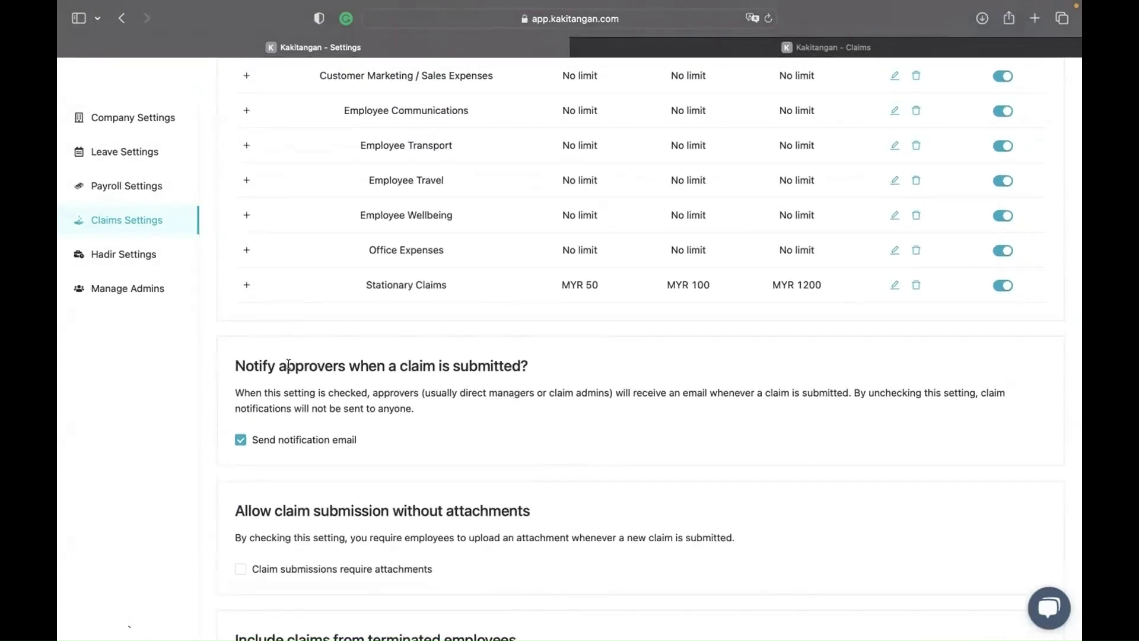
{"action": "scroll", "coordinate": [288, 362], "scroll_direction": "down", "scroll_amount": 4}
{"action": "scroll", "coordinate": [287, 363], "scroll_direction": "down", "scroll_amount": 2}
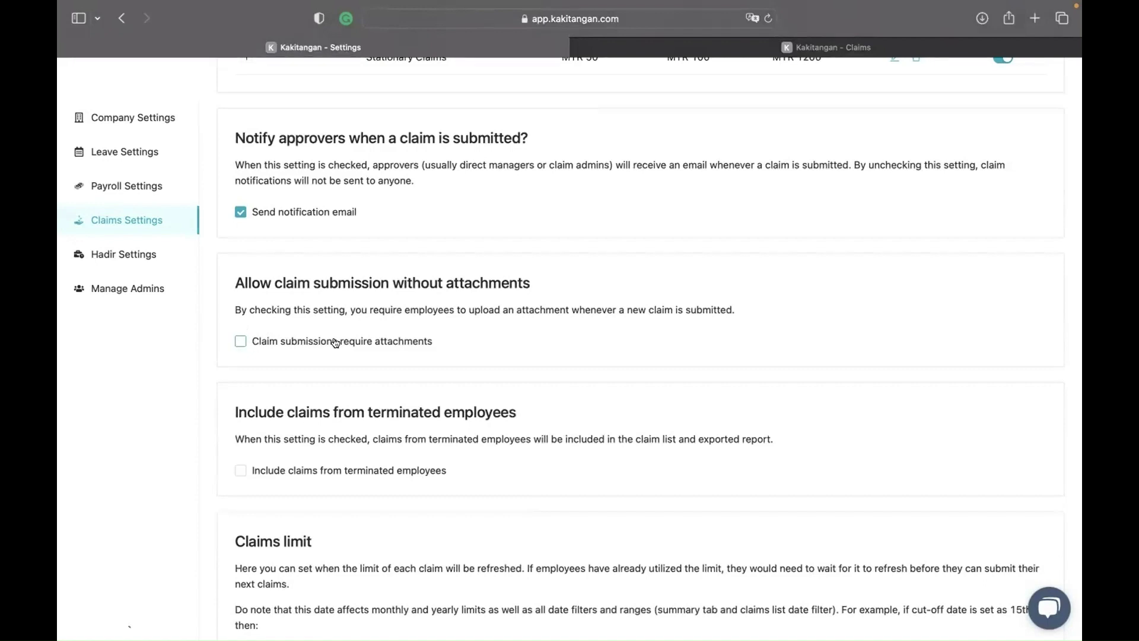
- Require attachments on claim submissions and dismiss the settings-changed notices
{"action": "left_click", "coordinate": [240, 341]}
{"action": "scroll", "coordinate": [318, 332], "scroll_direction": "down", "scroll_amount": 2}
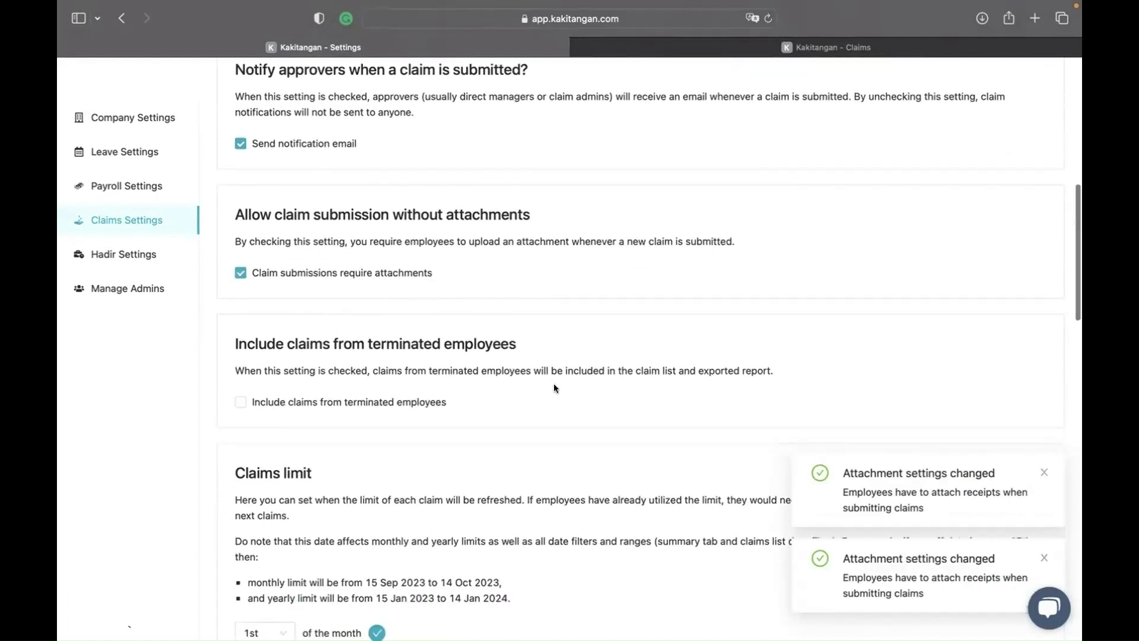
{"action": "scroll", "coordinate": [554, 387], "scroll_direction": "down", "scroll_amount": 2}
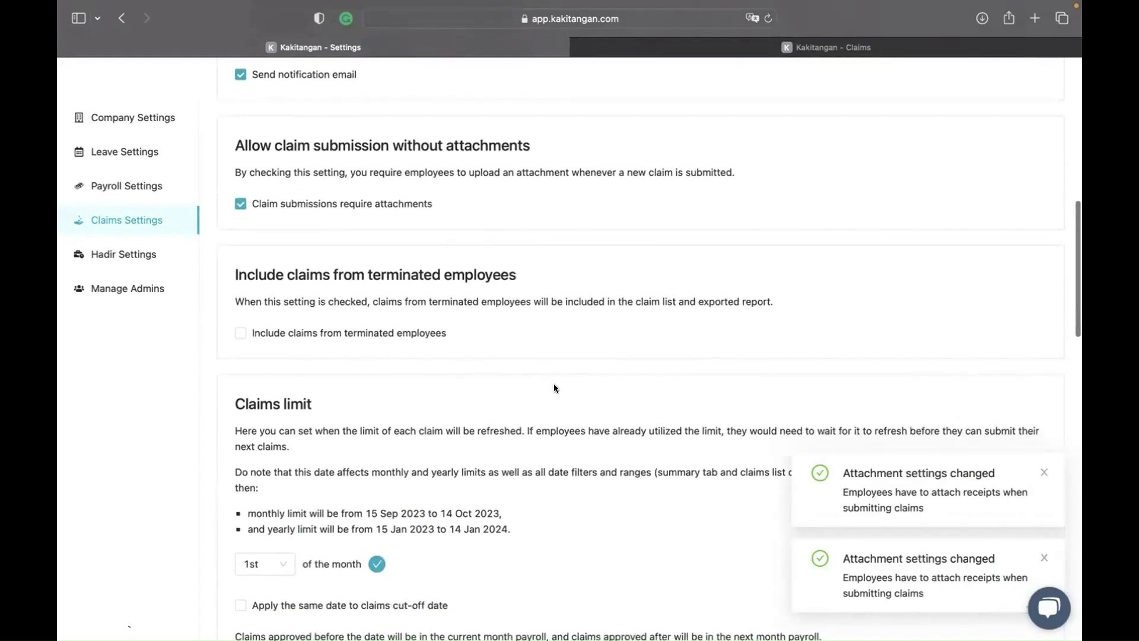
{"action": "left_click", "coordinate": [1045, 470]}
{"action": "left_click", "coordinate": [1040, 558]}
{"action": "scroll", "coordinate": [490, 351], "scroll_direction": "down", "scroll_amount": 1}
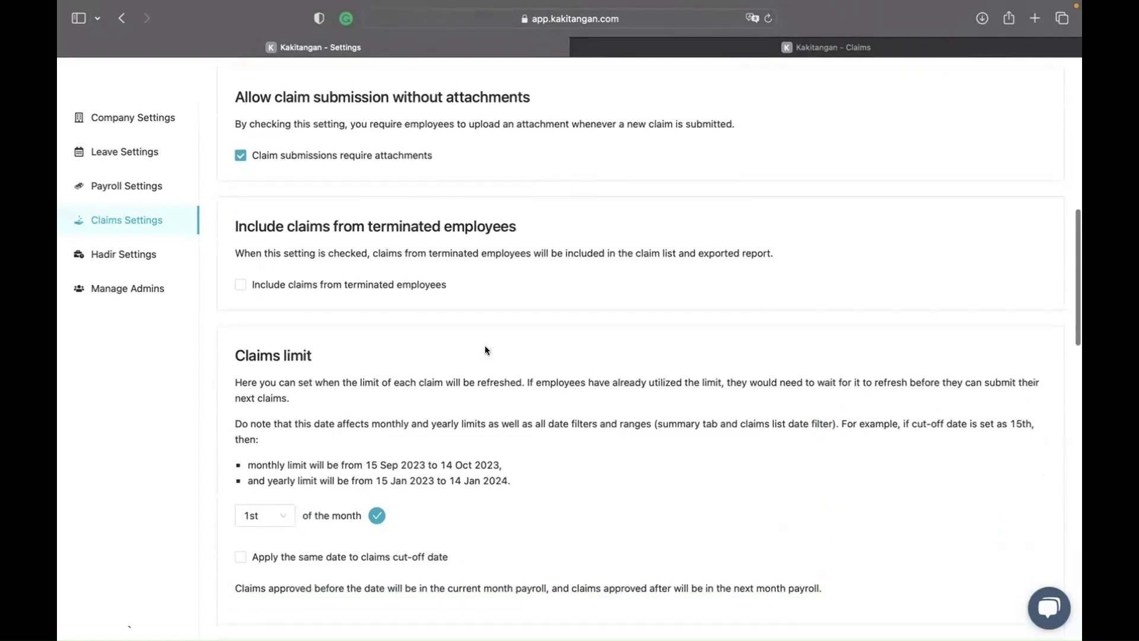
{"action": "scroll", "coordinate": [427, 285], "scroll_direction": "down", "scroll_amount": 2}
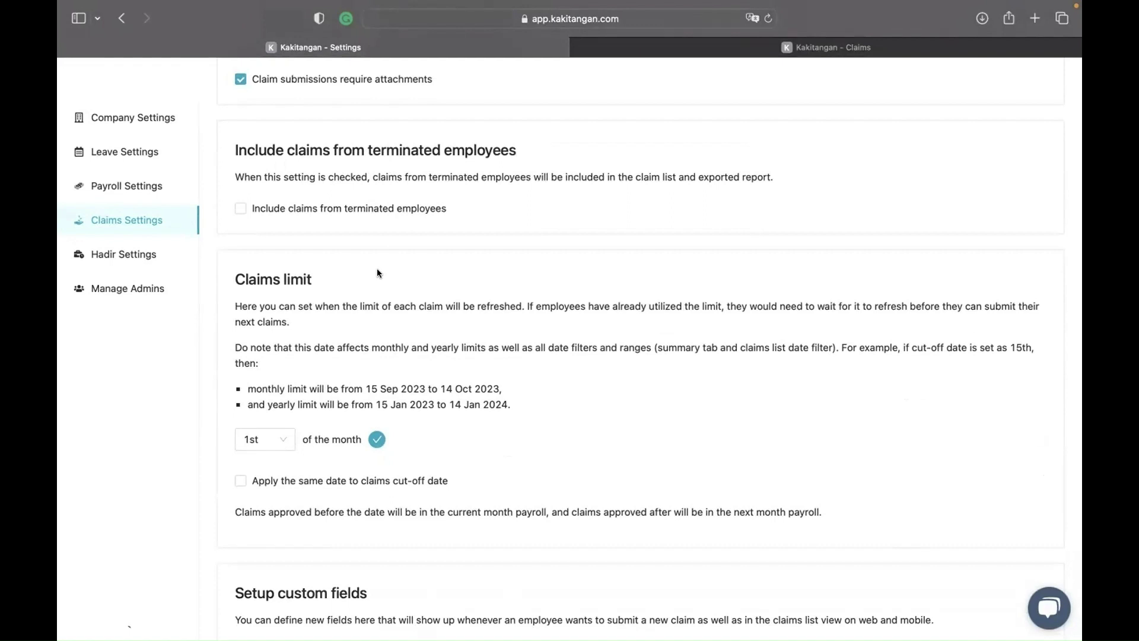
{"action": "left_click", "coordinate": [240, 211]}
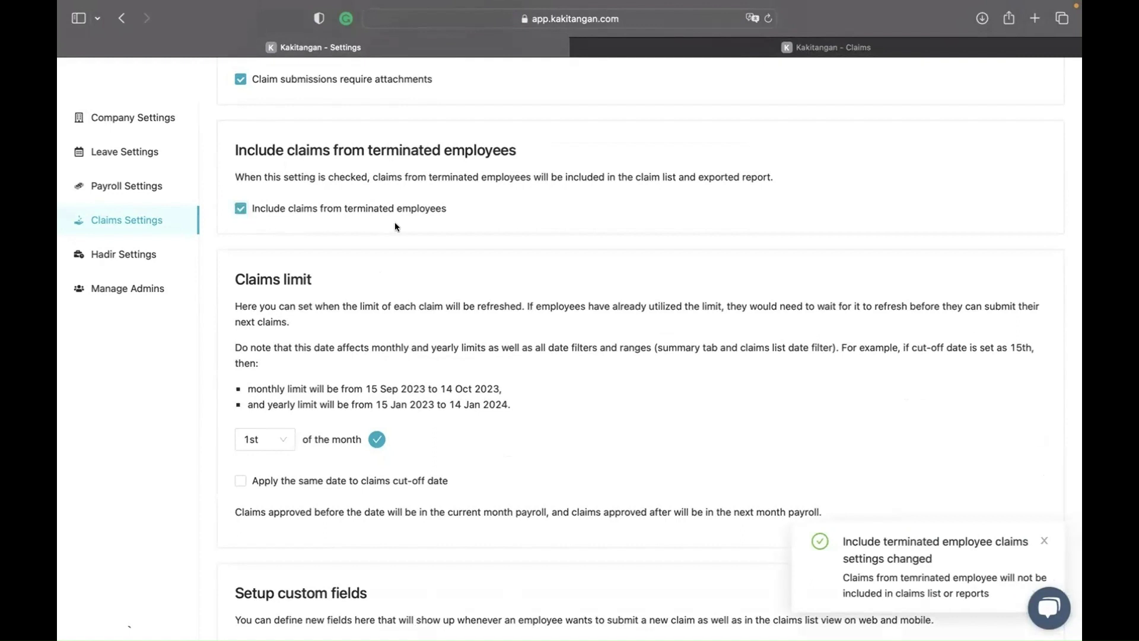
{"action": "scroll", "coordinate": [395, 227], "scroll_direction": "down", "scroll_amount": 2}
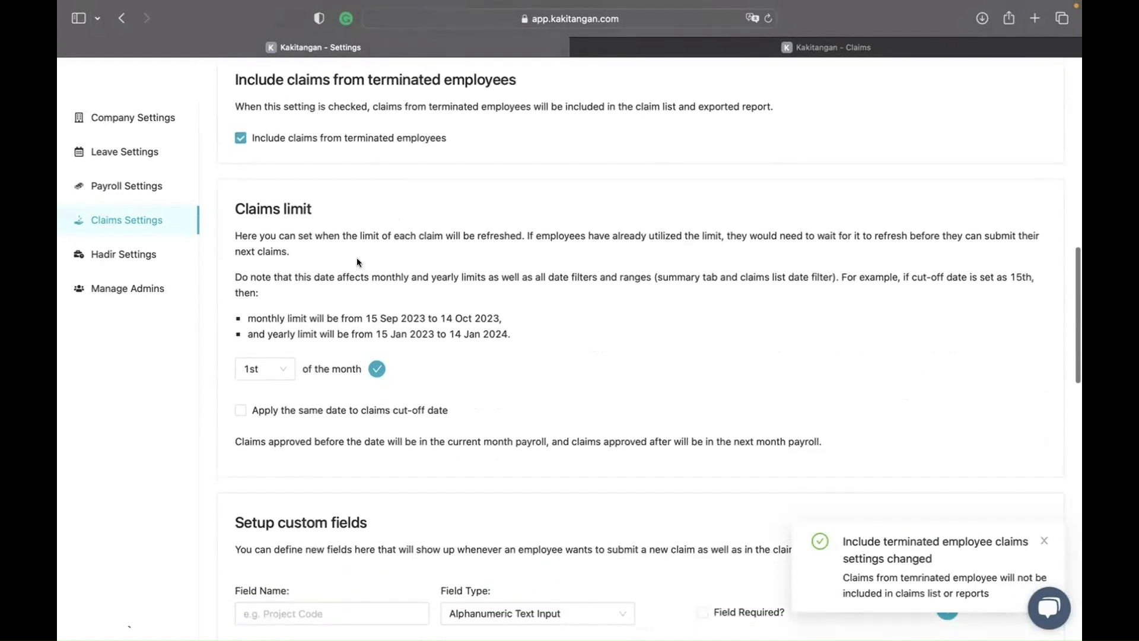
{"action": "scroll", "coordinate": [356, 261], "scroll_direction": "down", "scroll_amount": 3}
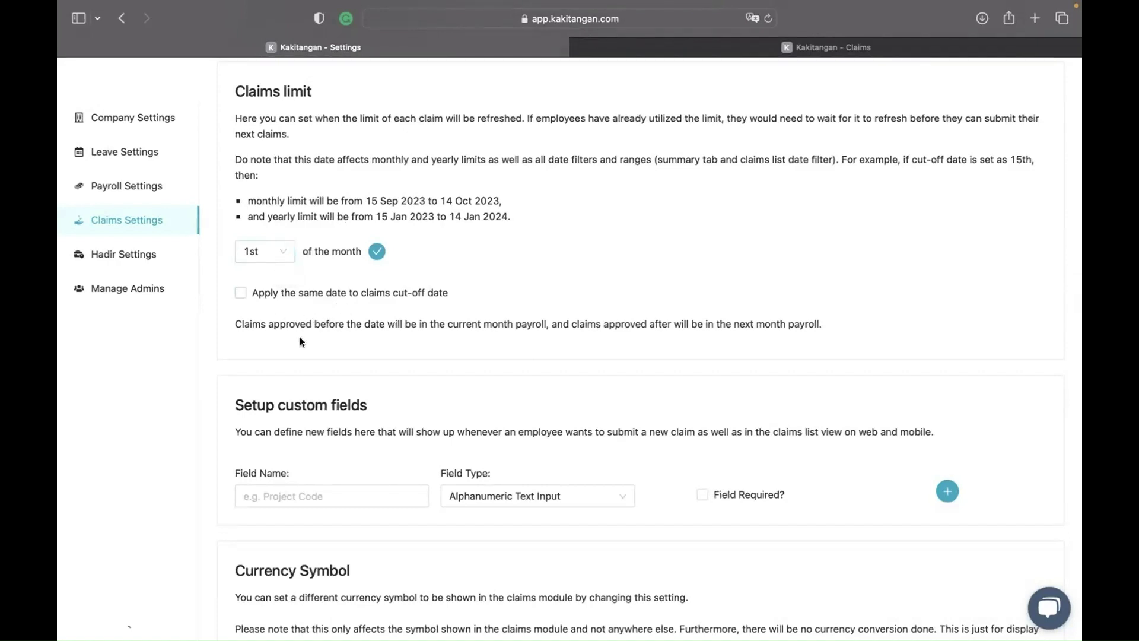
{"action": "scroll", "coordinate": [357, 333], "scroll_direction": "down", "scroll_amount": 3}
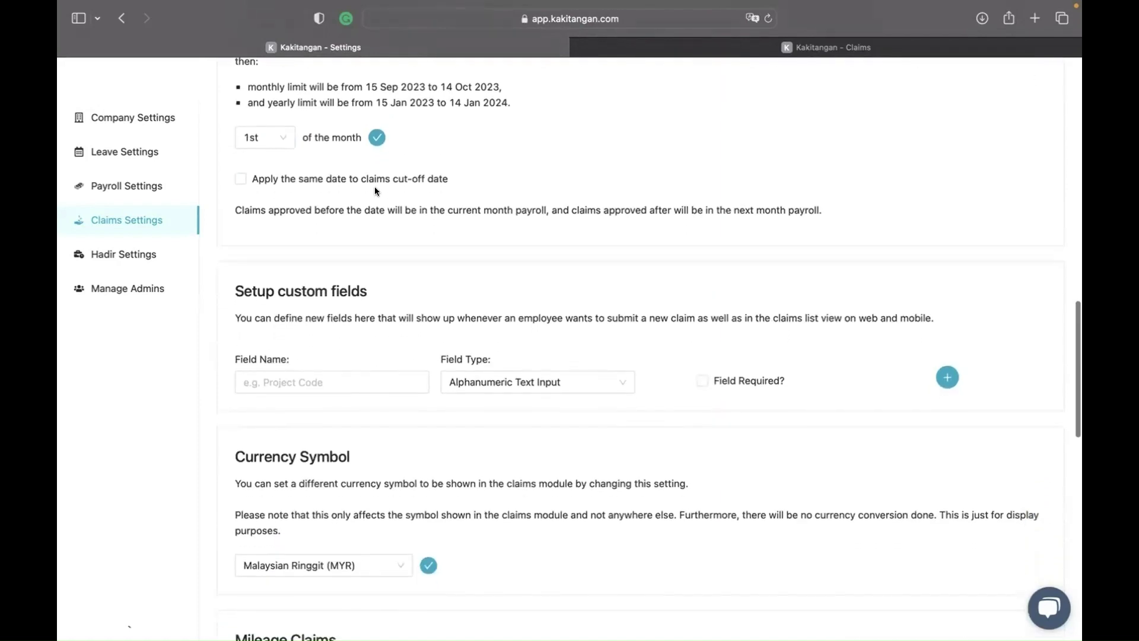
{"action": "scroll", "coordinate": [391, 366], "scroll_direction": "down", "scroll_amount": 3}
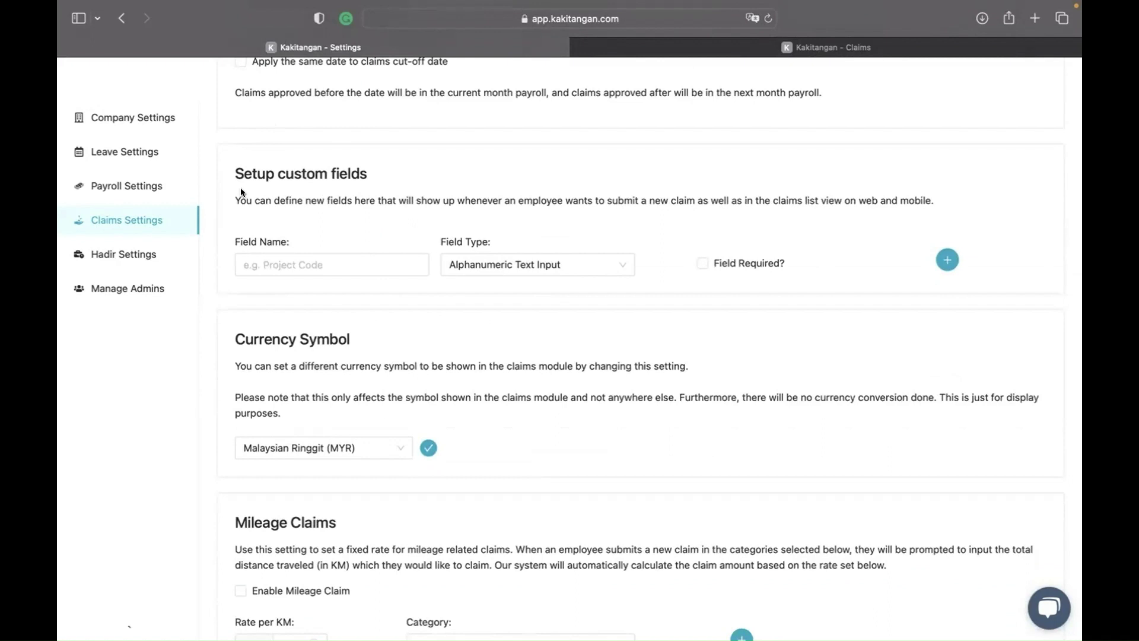
{"action": "scroll", "coordinate": [366, 307], "scroll_direction": "down", "scroll_amount": 1}
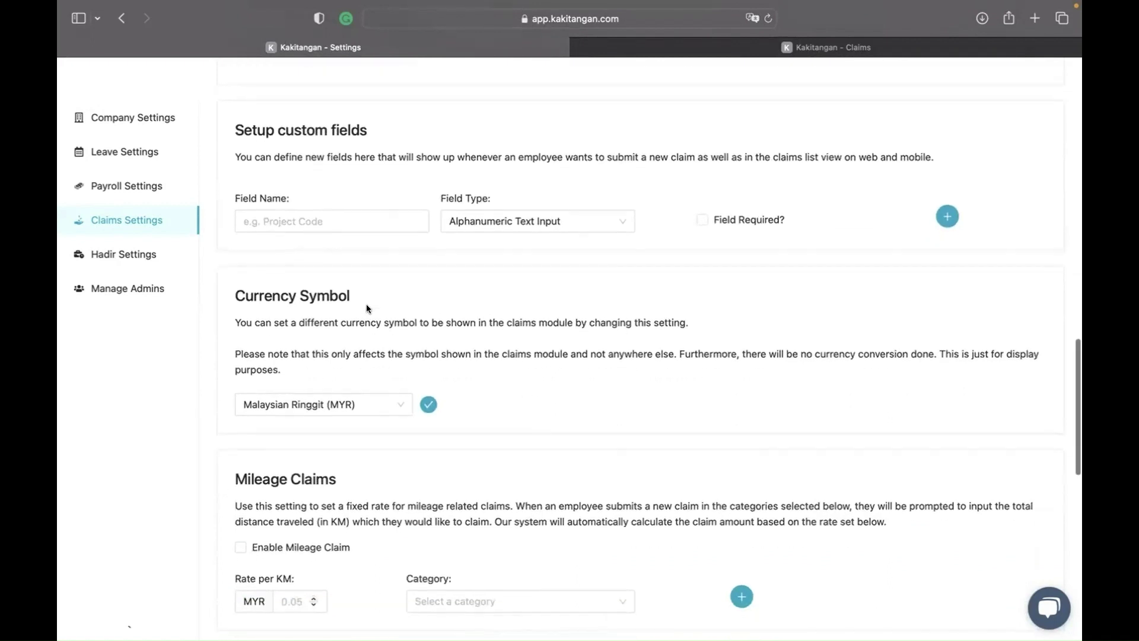
{"action": "left_click", "coordinate": [299, 224]}
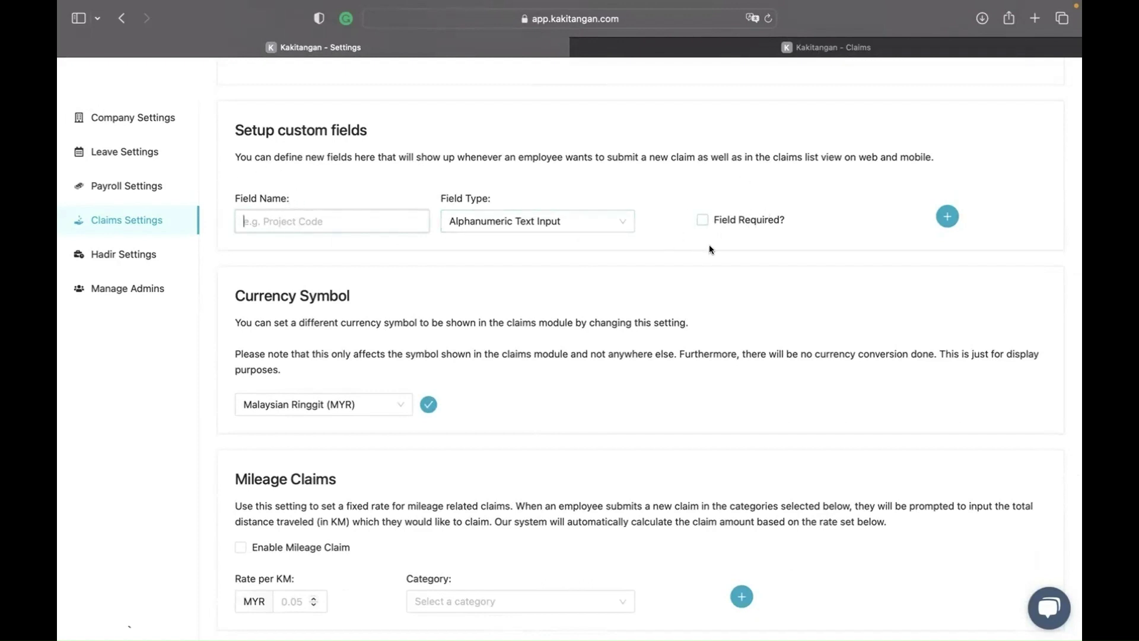
{"action": "scroll", "coordinate": [709, 245], "scroll_direction": "down", "scroll_amount": 3}
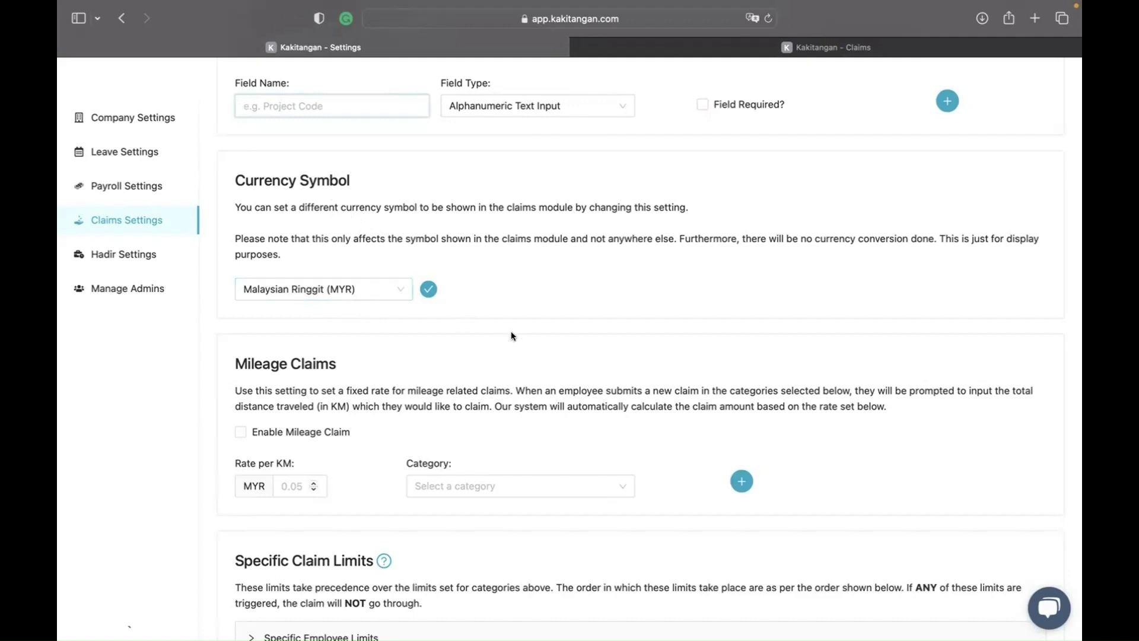
{"action": "scroll", "coordinate": [510, 335], "scroll_direction": "down", "scroll_amount": 2}
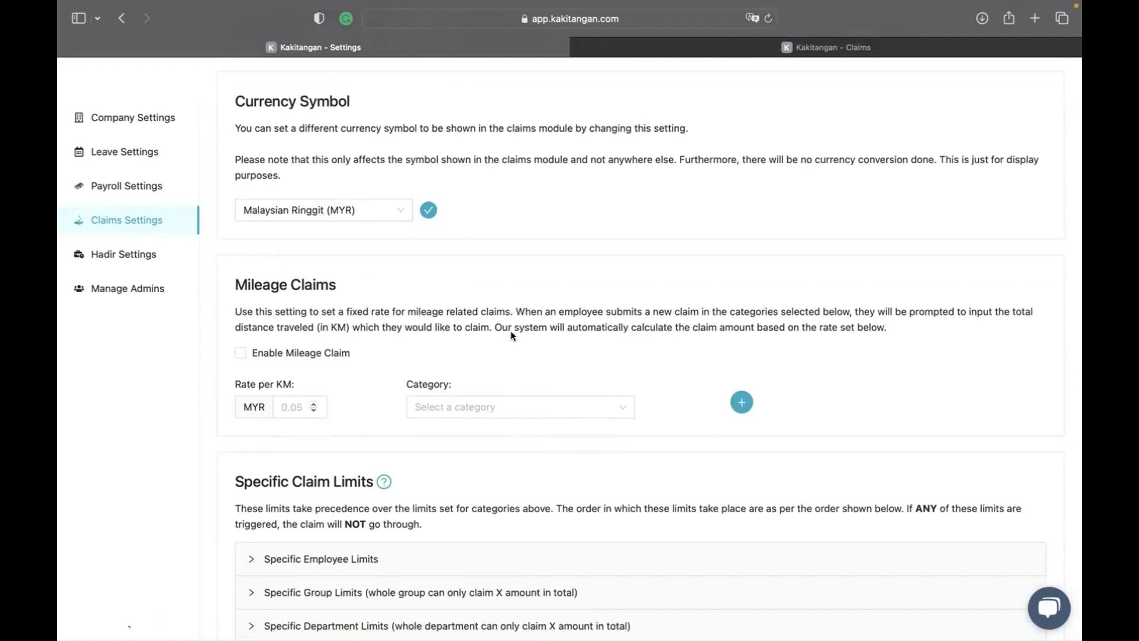
{"action": "scroll", "coordinate": [512, 332], "scroll_direction": "down", "scroll_amount": 2}
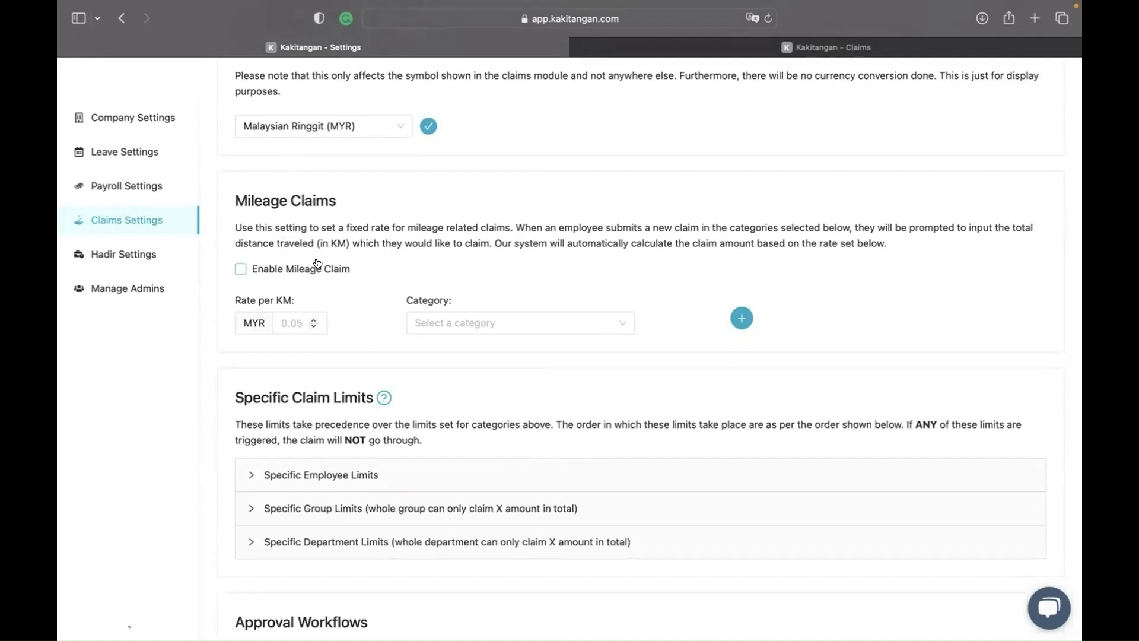
- Enable mileage claims at MYR 0.7 per km for the Employee Transport category
{"action": "left_click", "coordinate": [239, 269]}
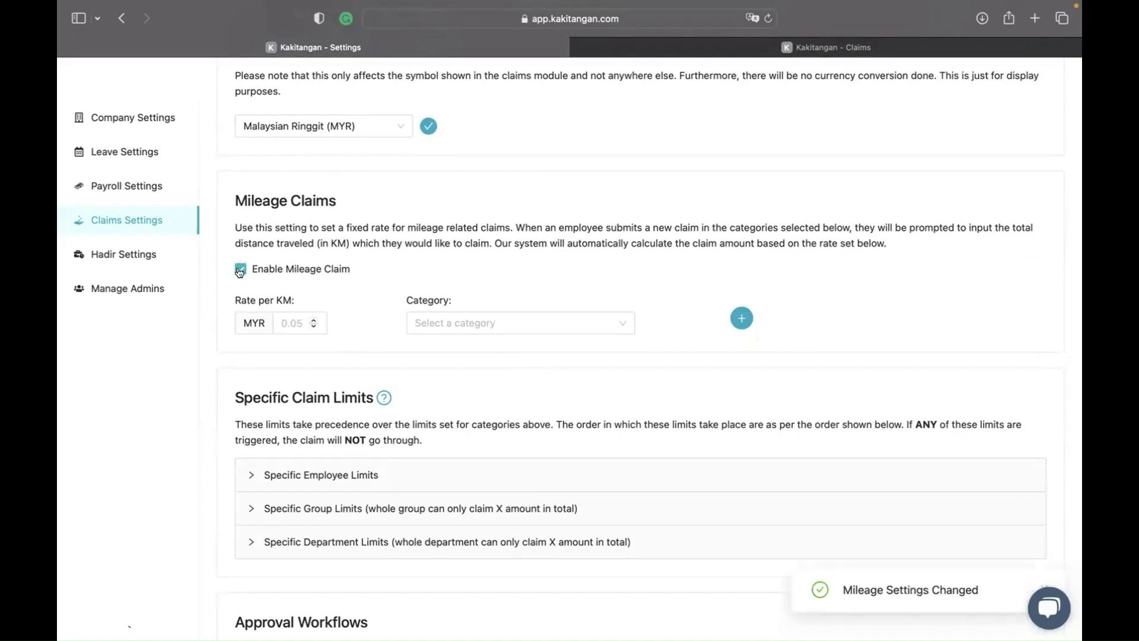
{"action": "left_click", "coordinate": [436, 329]}
{"action": "left_click", "coordinate": [481, 397]}
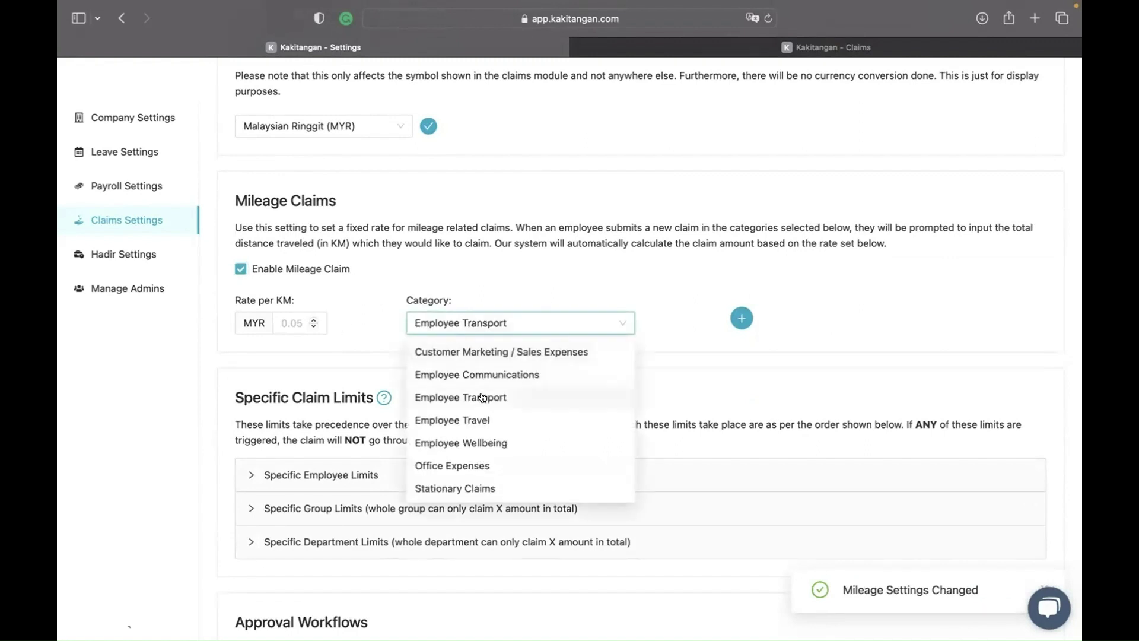
{"action": "left_click", "coordinate": [297, 321]}
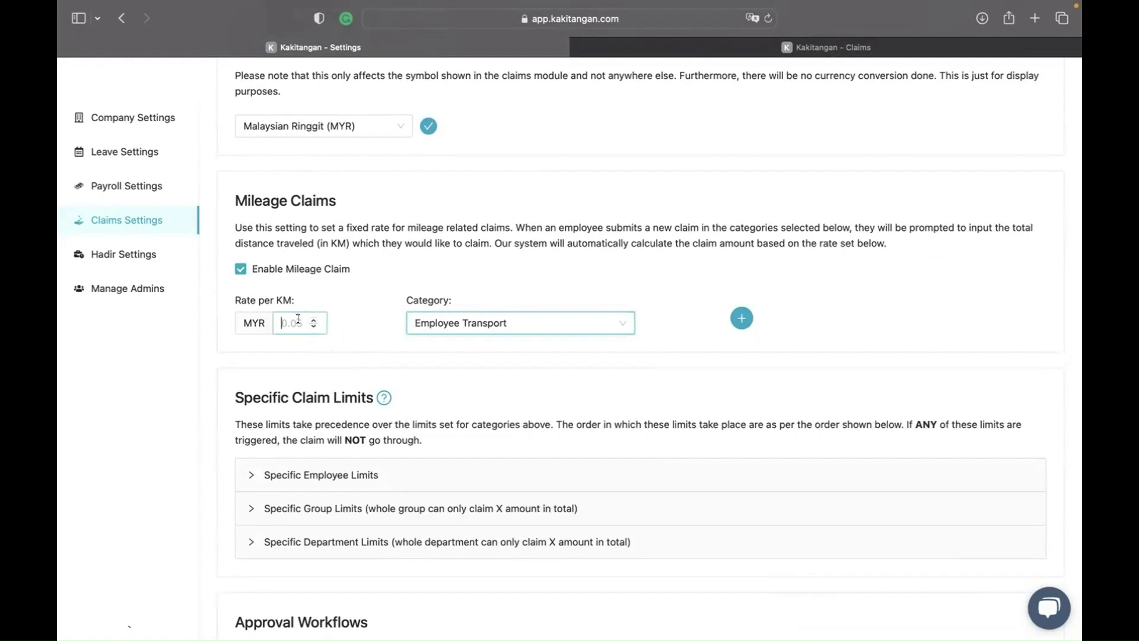
{"action": "type", "text": "1"}
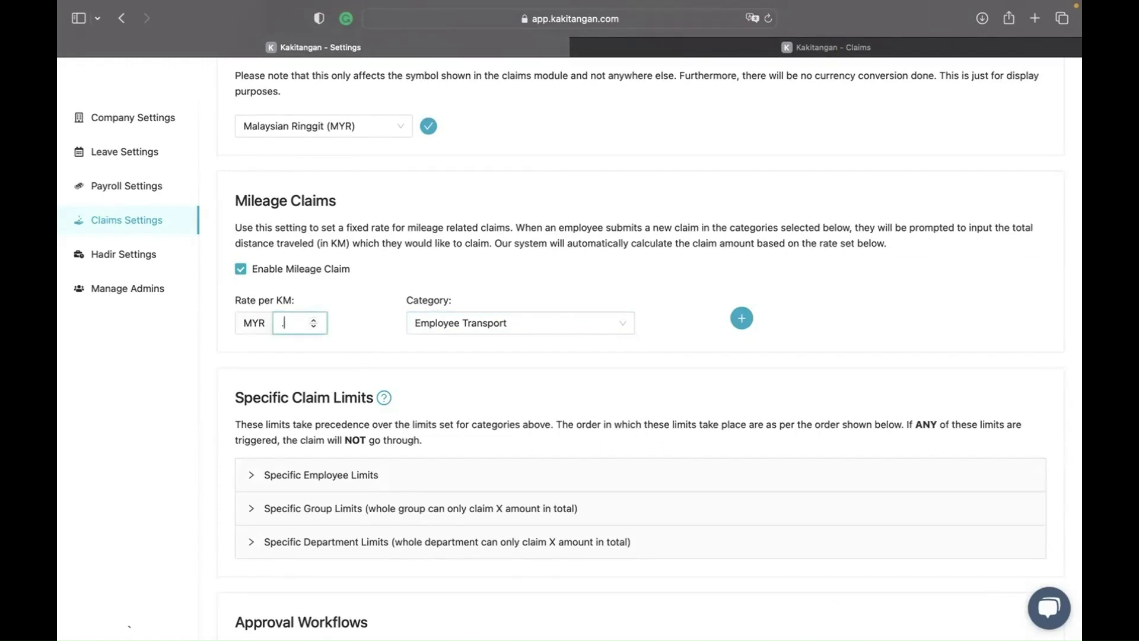
{"action": "type", "text": ".70"}
{"action": "left_click", "coordinate": [740, 319]}
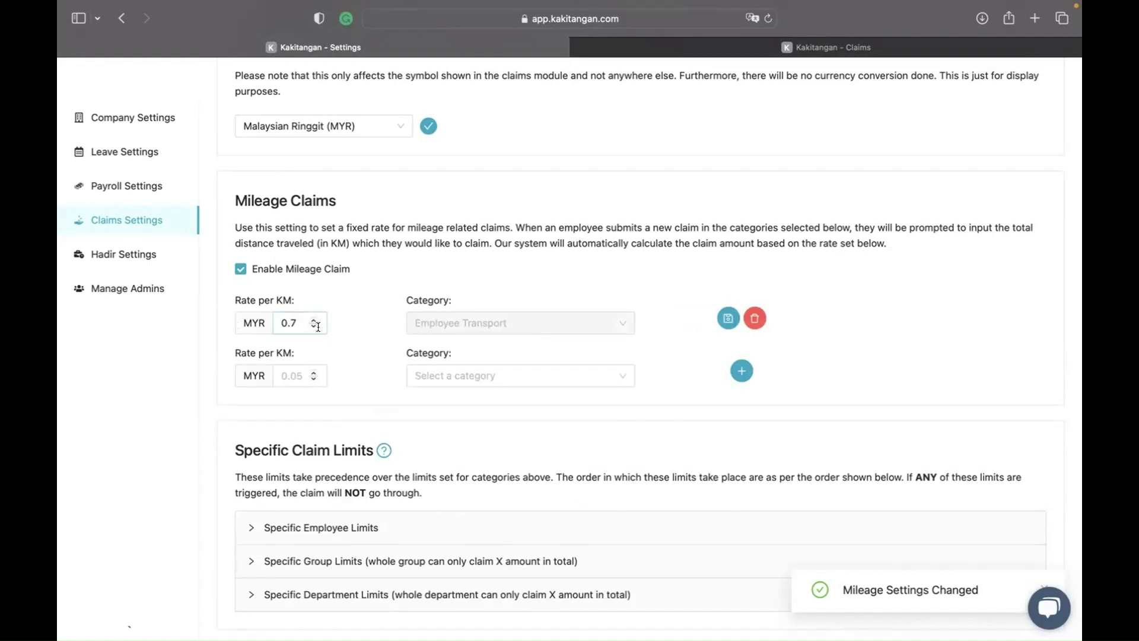
{"action": "scroll", "coordinate": [367, 363], "scroll_direction": "down", "scroll_amount": 1}
{"action": "scroll", "coordinate": [368, 360], "scroll_direction": "down", "scroll_amount": 4}
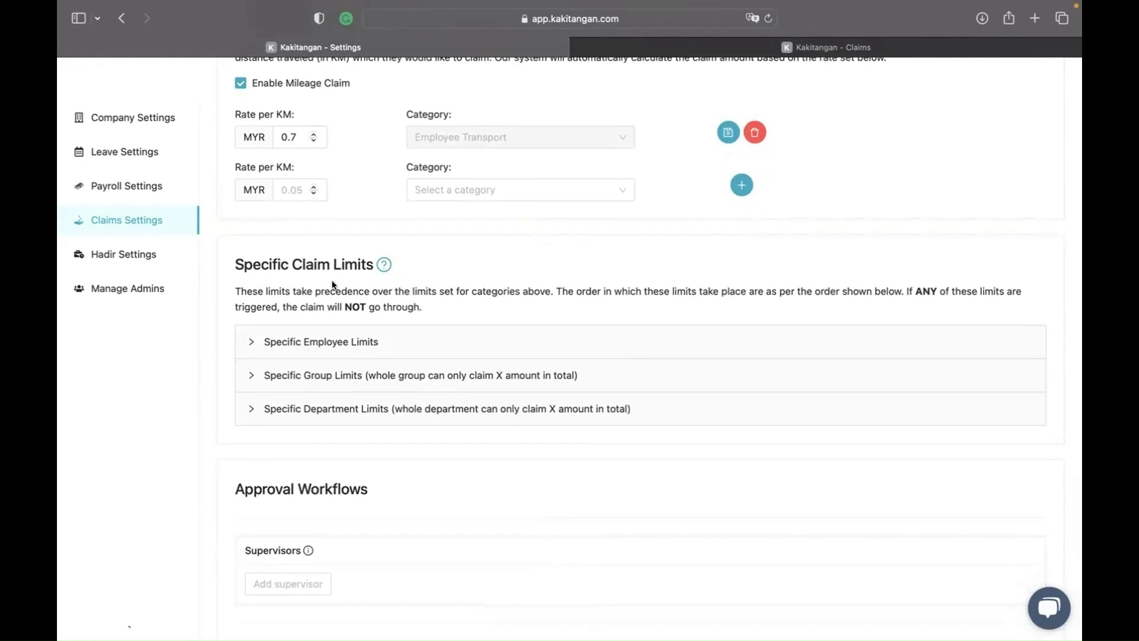
- Start an employee-specific limit for Bruce Wayne on the Employee Wellbeing category
{"action": "left_click", "coordinate": [252, 345]}
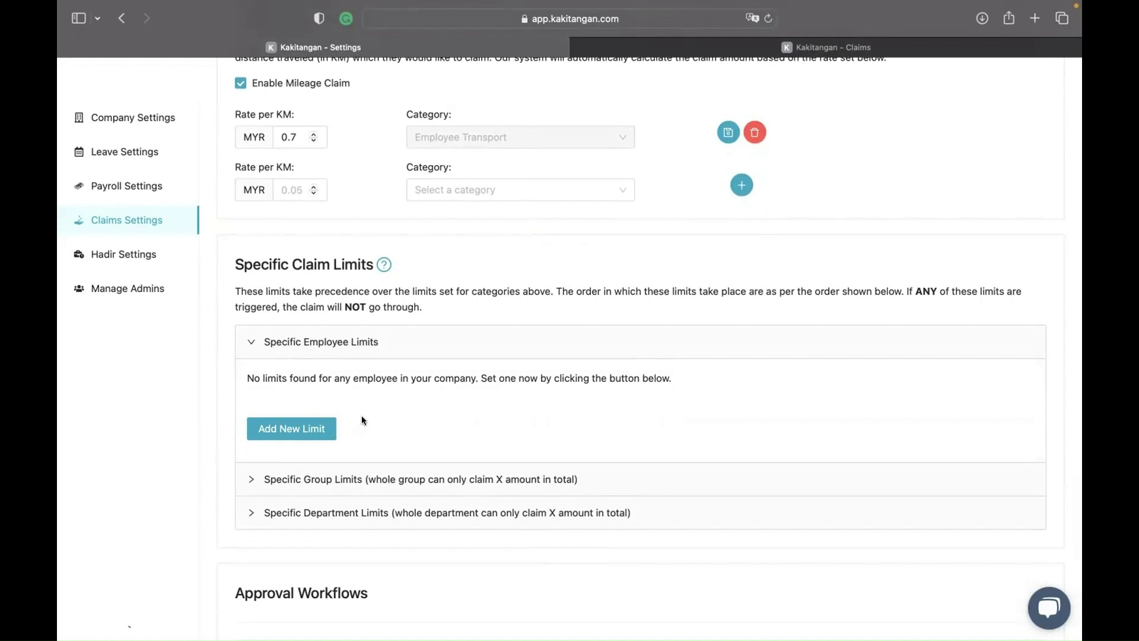
{"action": "left_click", "coordinate": [298, 431]}
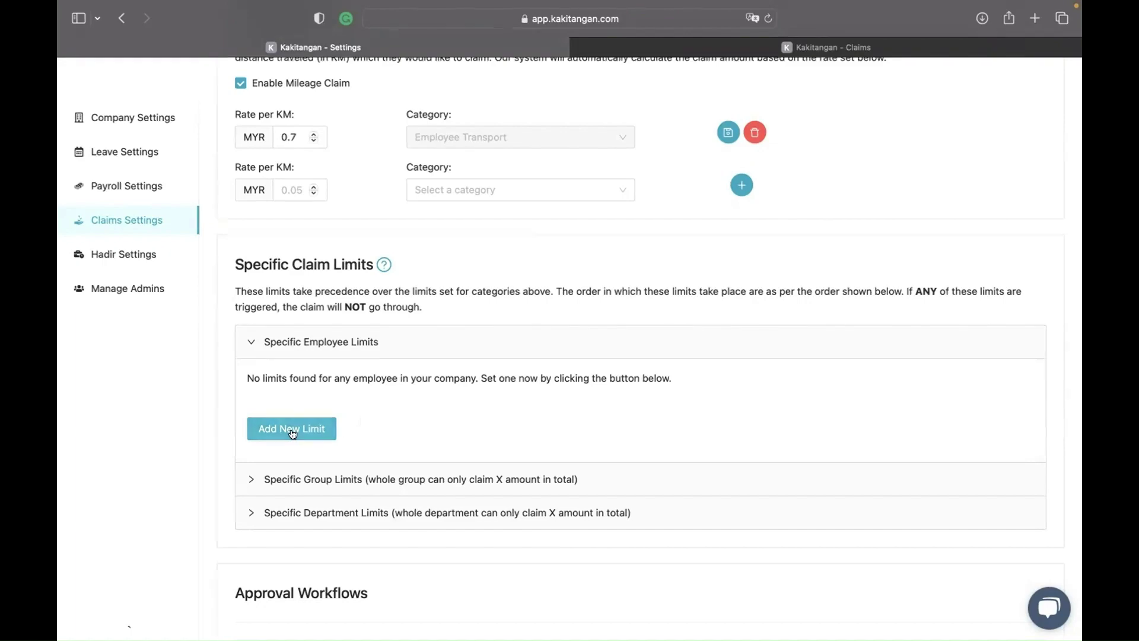
{"action": "left_click", "coordinate": [485, 192]}
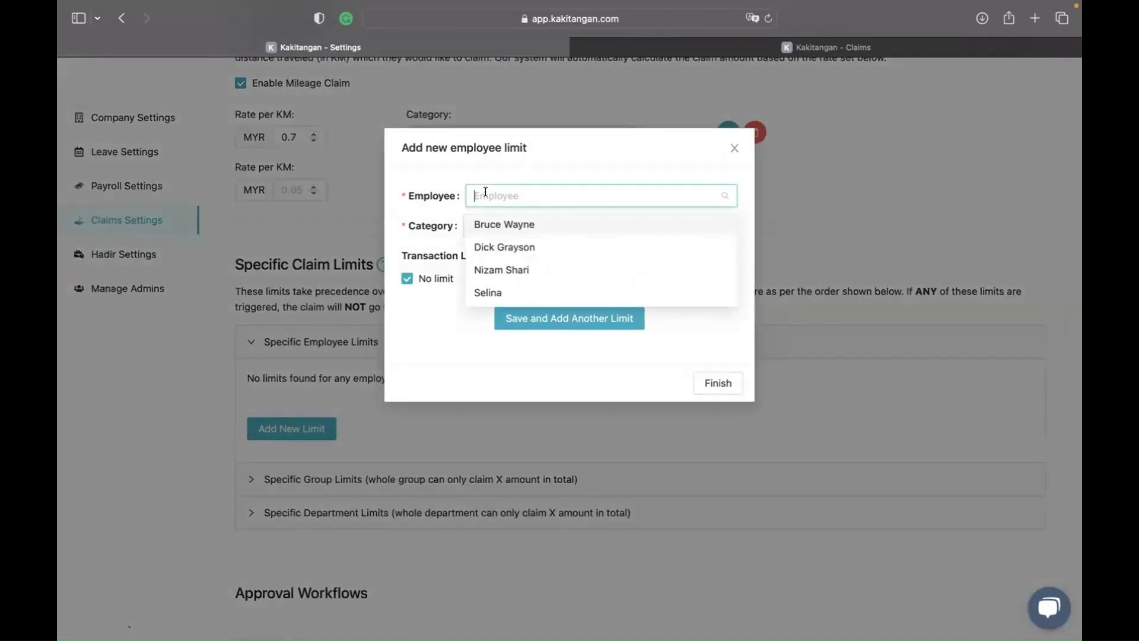
{"action": "left_click", "coordinate": [510, 226]}
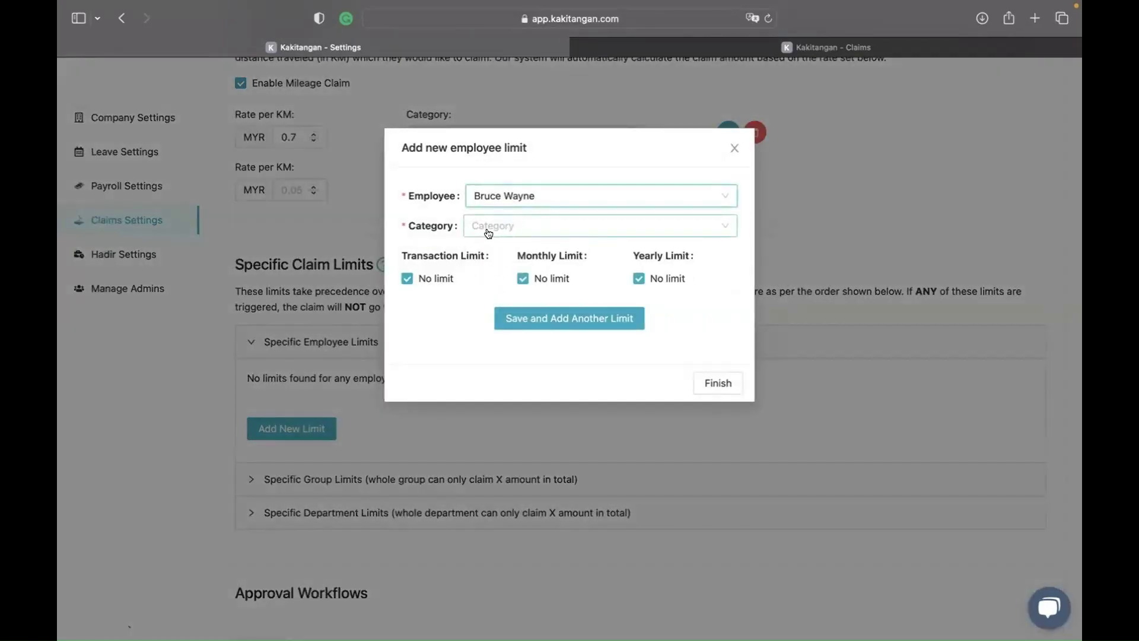
{"action": "left_click", "coordinate": [487, 233]}
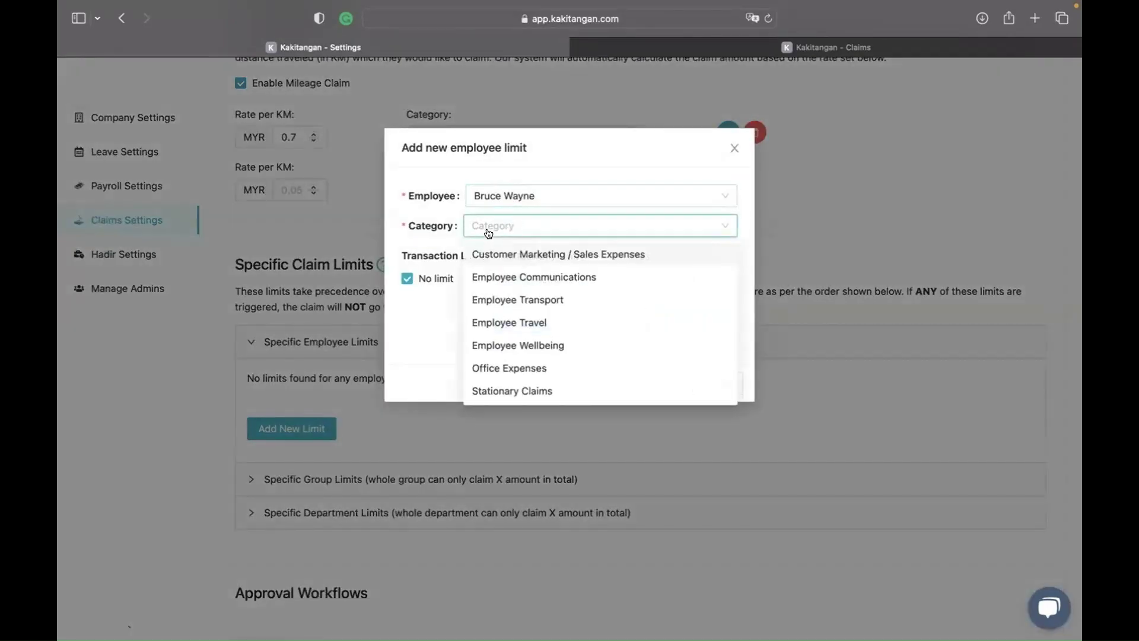
{"action": "left_click", "coordinate": [534, 345]}
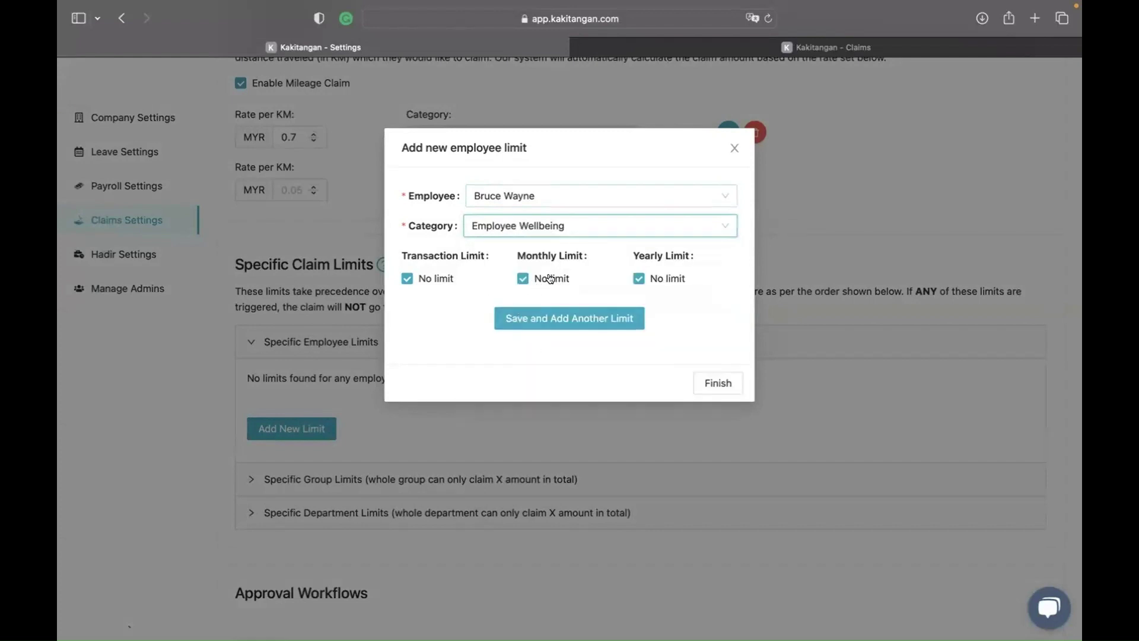
- Set the monthly limit to MYR 500, save it and finish
{"action": "left_click", "coordinate": [550, 279]}
{"action": "left_click", "coordinate": [571, 270]}
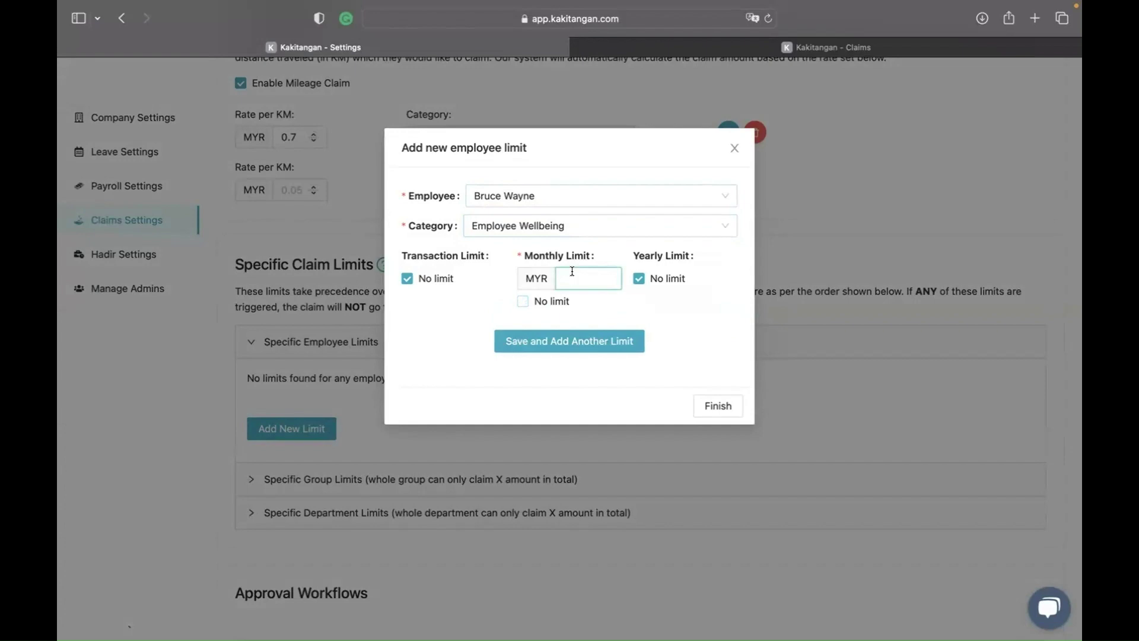
{"action": "type", "text": "500"}
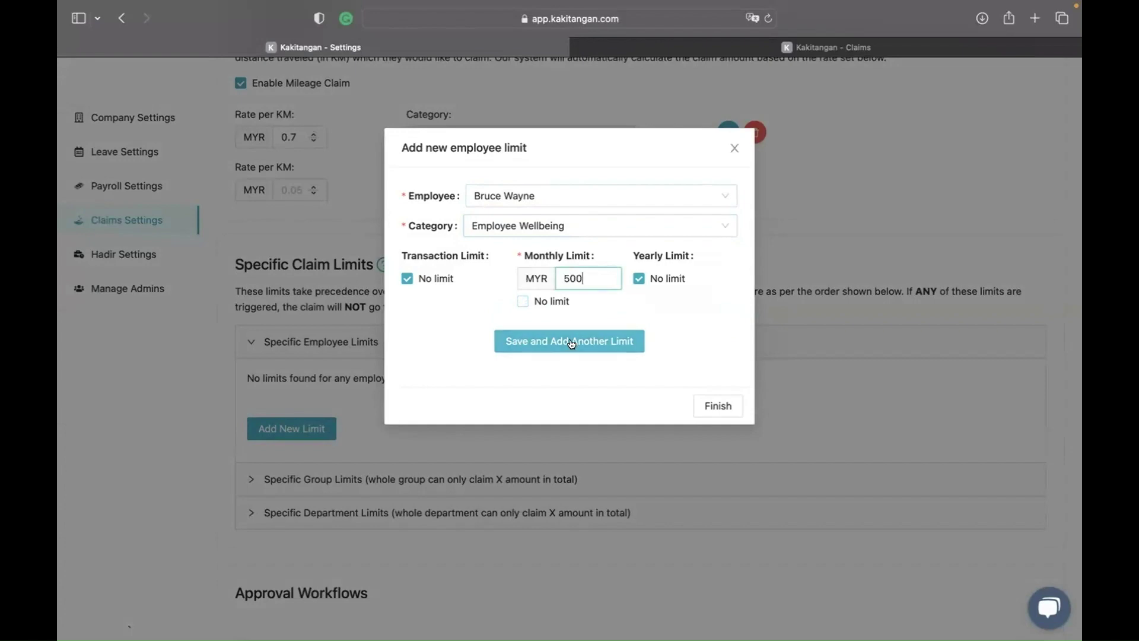
{"action": "left_click", "coordinate": [571, 344]}
{"action": "left_click", "coordinate": [718, 384]}
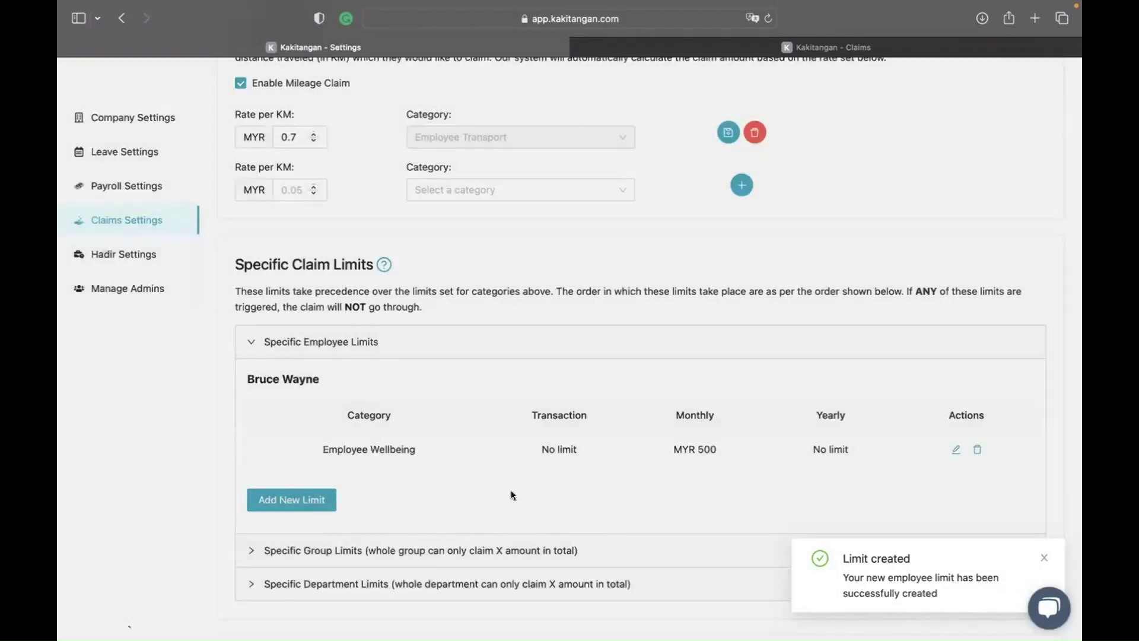
{"action": "scroll", "coordinate": [509, 489], "scroll_direction": "down", "scroll_amount": 2}
{"action": "scroll", "coordinate": [508, 485], "scroll_direction": "down", "scroll_amount": 3}
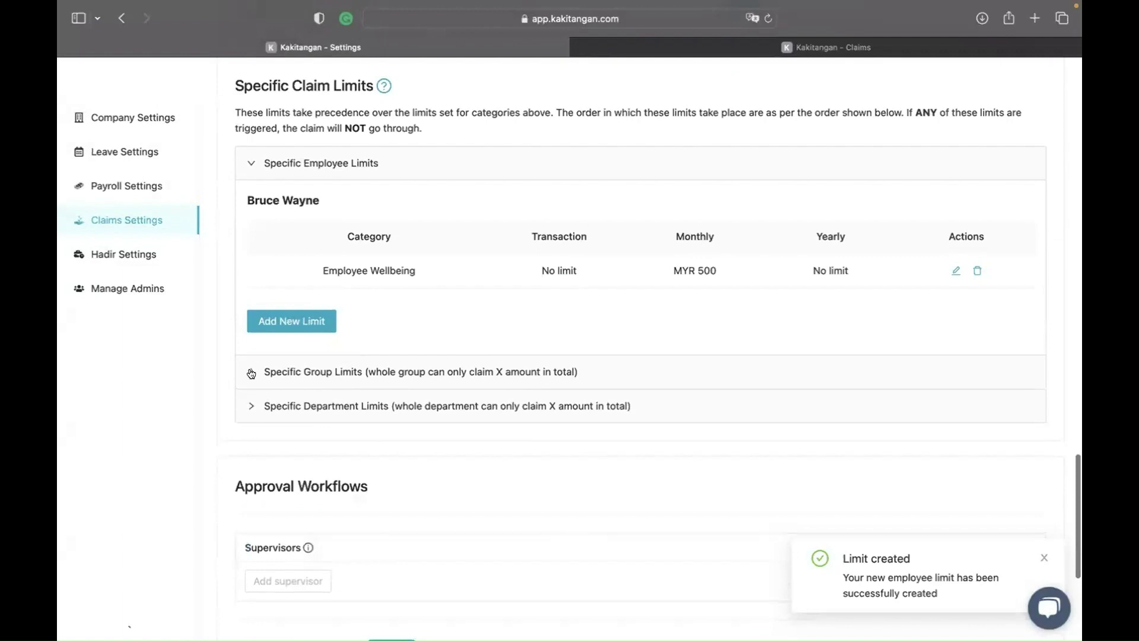
- Expand and collapse the group, department and employee limit sections
{"action": "left_click", "coordinate": [251, 373]}
{"action": "left_click", "coordinate": [251, 512]}
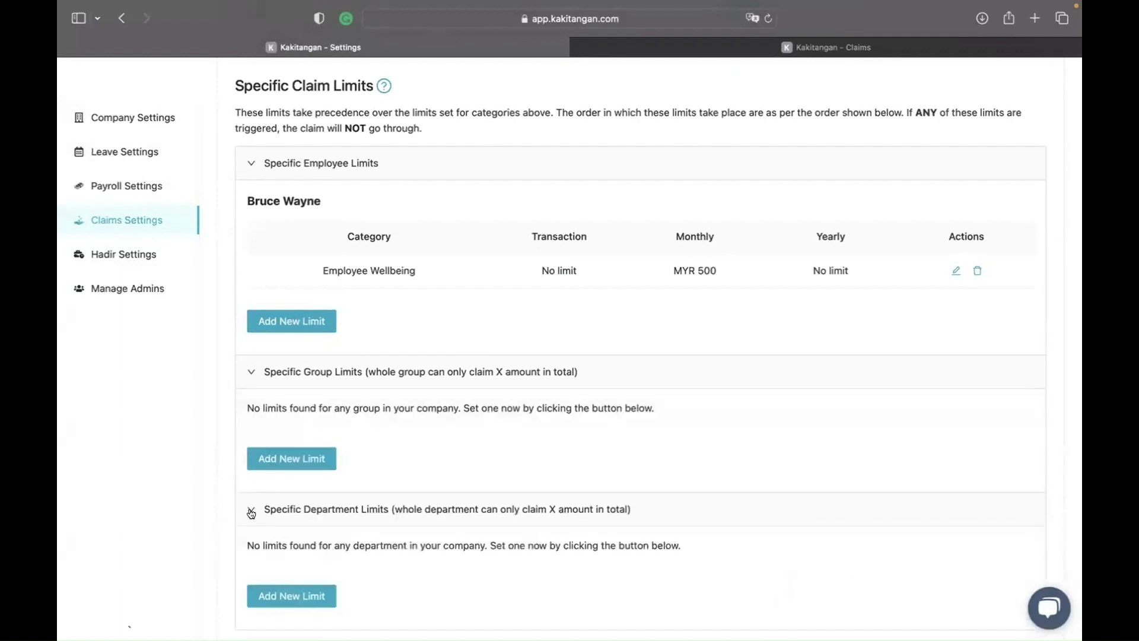
{"action": "left_click", "coordinate": [251, 512]}
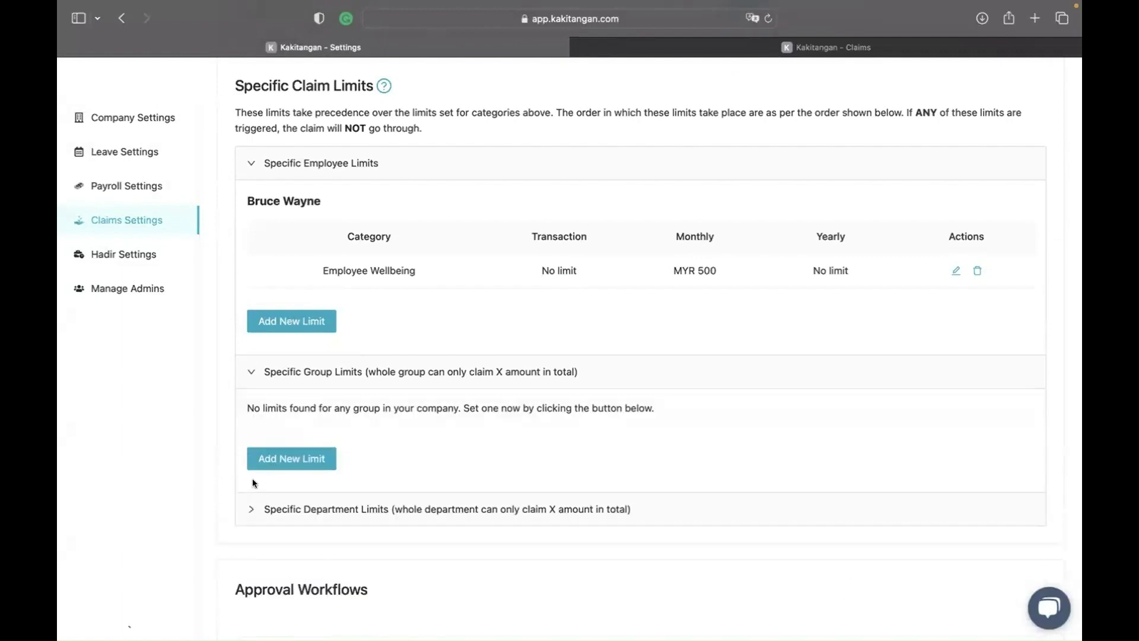
{"action": "left_click", "coordinate": [251, 373]}
{"action": "left_click", "coordinate": [250, 164]}
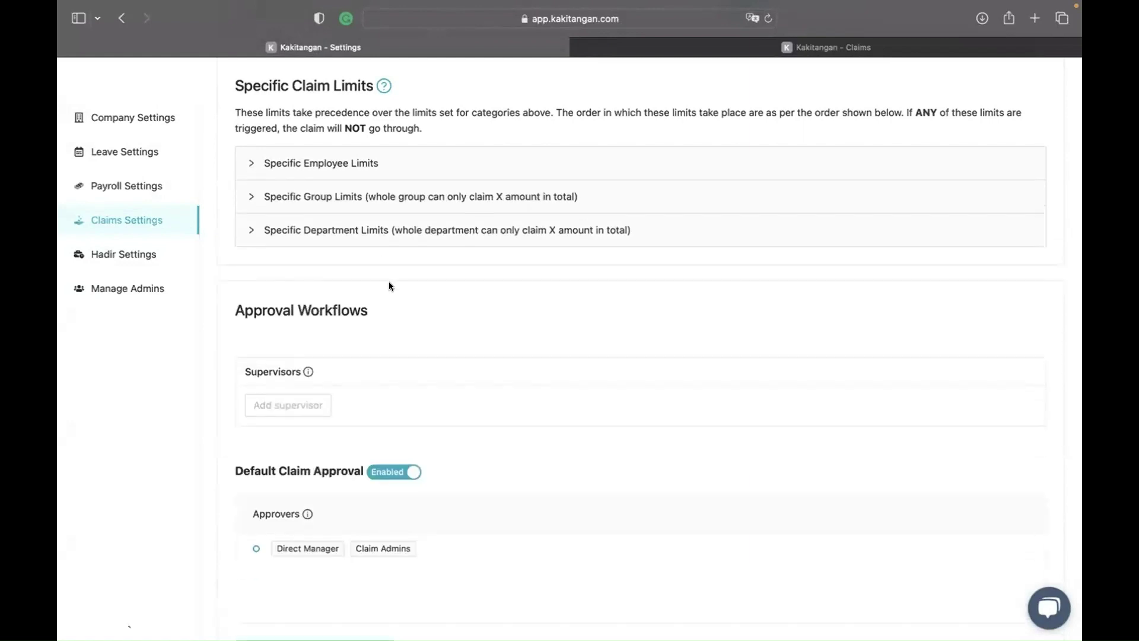
{"action": "scroll", "coordinate": [393, 222], "scroll_direction": "down", "scroll_amount": 2}
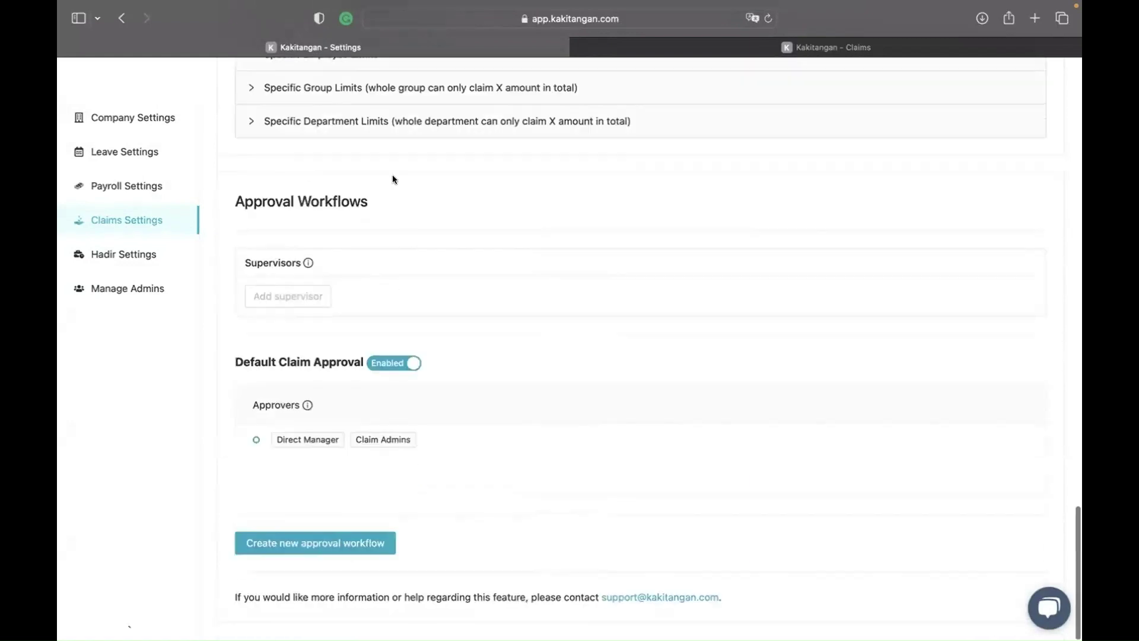
- Create a custom approval workflow with Claim-admins as sole approver and save it
{"action": "left_click", "coordinate": [279, 302]}
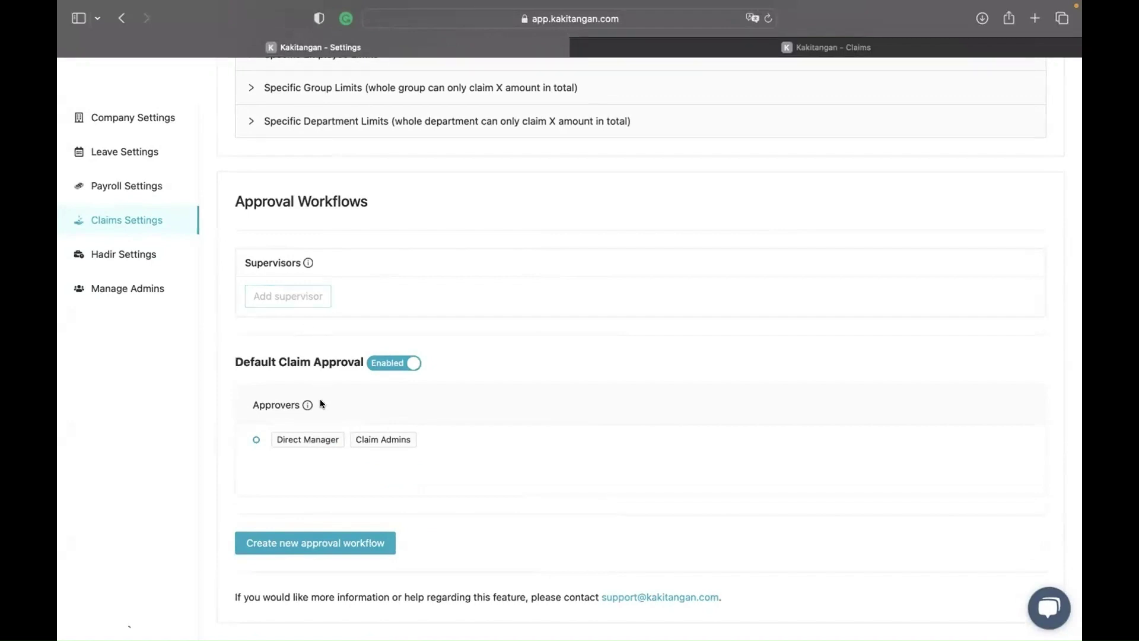
{"action": "left_click", "coordinate": [311, 541]}
{"action": "left_click", "coordinate": [572, 165]}
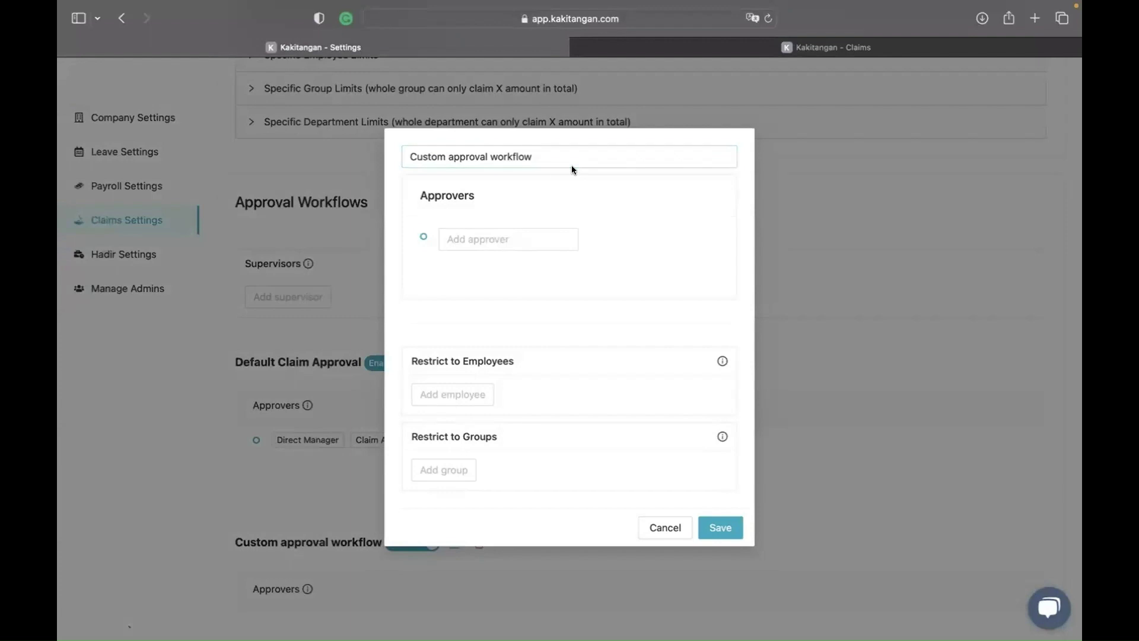
{"action": "left_click", "coordinate": [495, 249]}
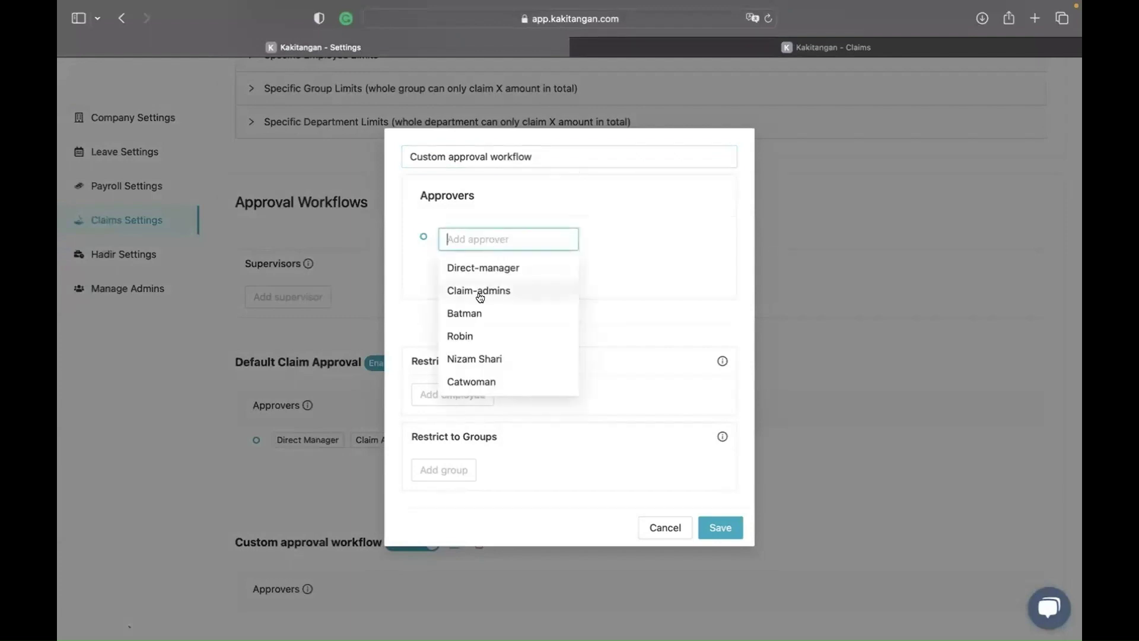
{"action": "left_click", "coordinate": [480, 297]}
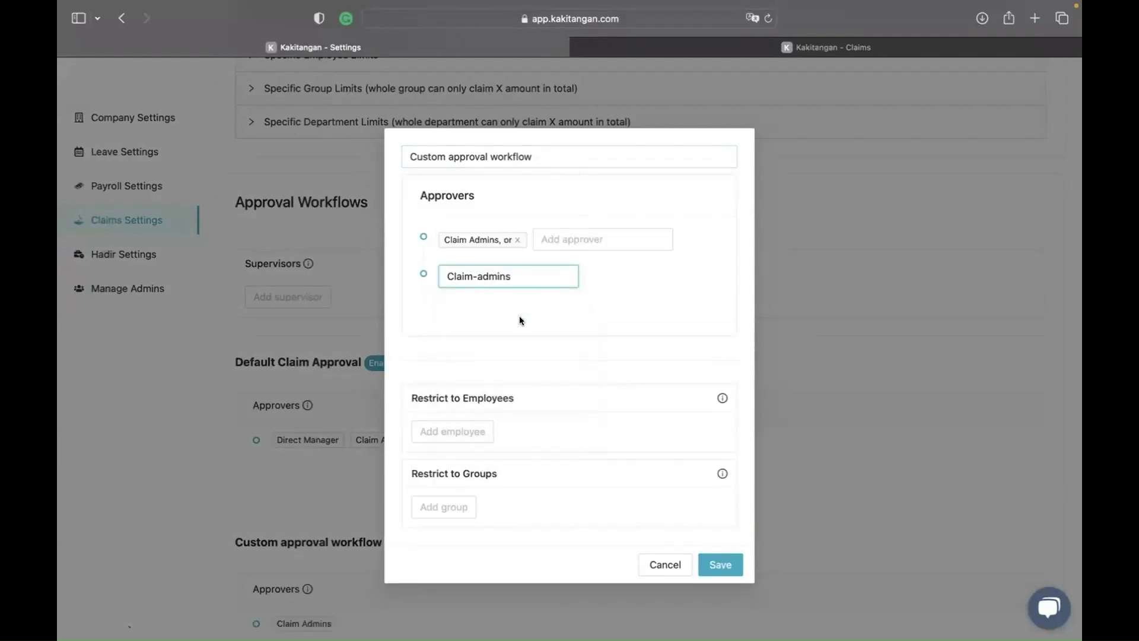
{"action": "left_click", "coordinate": [563, 278]}
{"action": "left_click", "coordinate": [720, 564]}
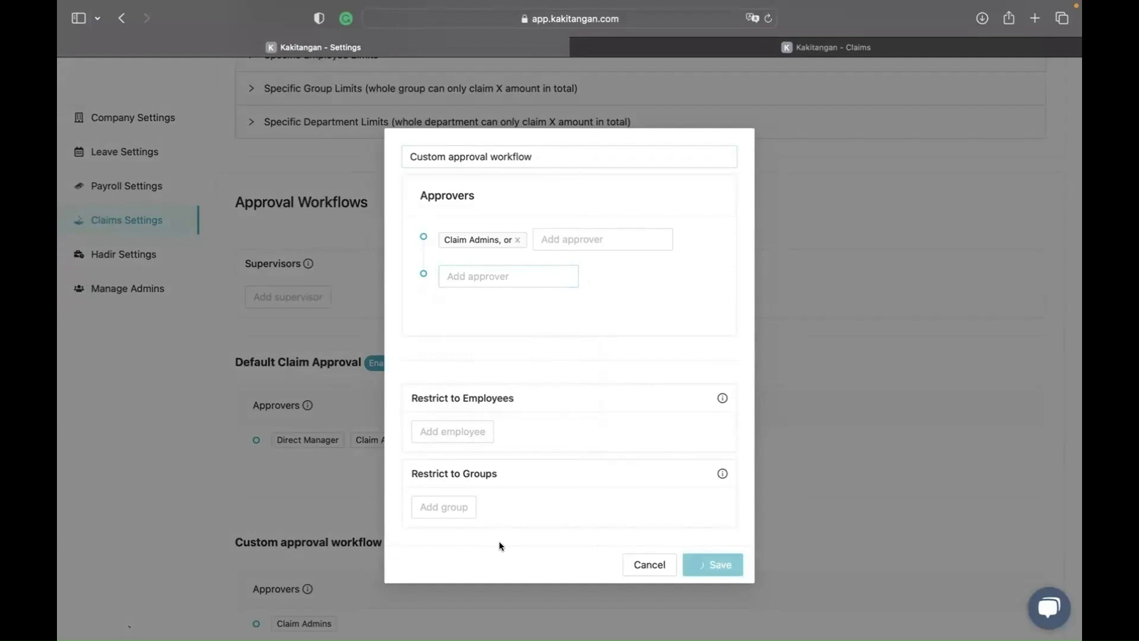
{"action": "scroll", "coordinate": [480, 538], "scroll_direction": "down", "scroll_amount": 4}
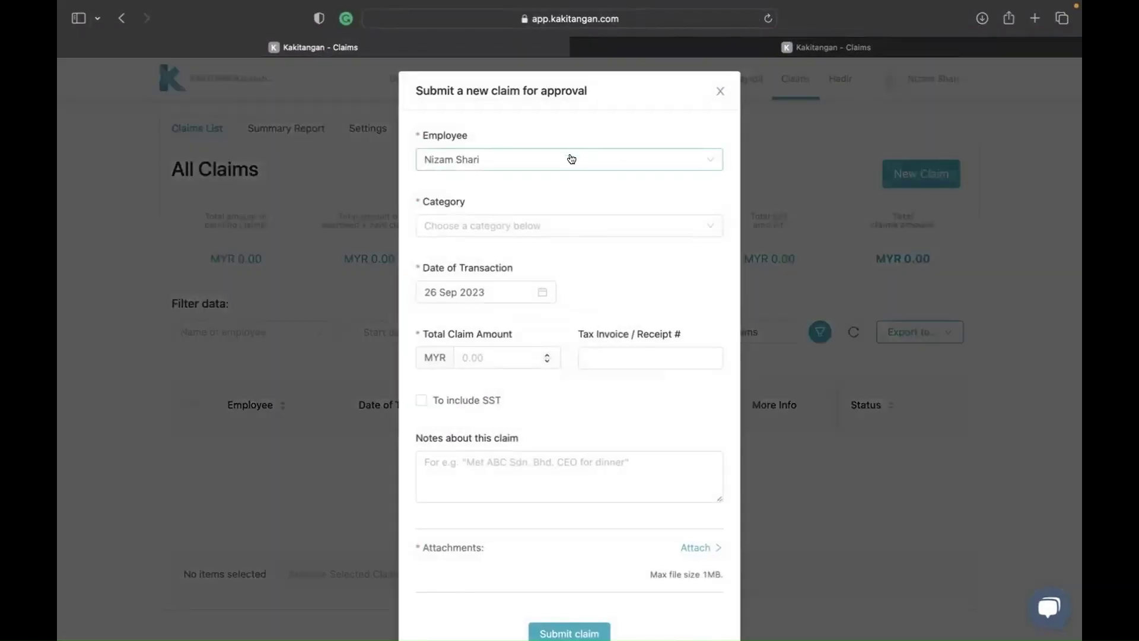
- Fill a new claim for Selina: Stationary Claims, MYR 55.00, noted 'test over limit'
{"action": "left_click", "coordinate": [570, 159]}
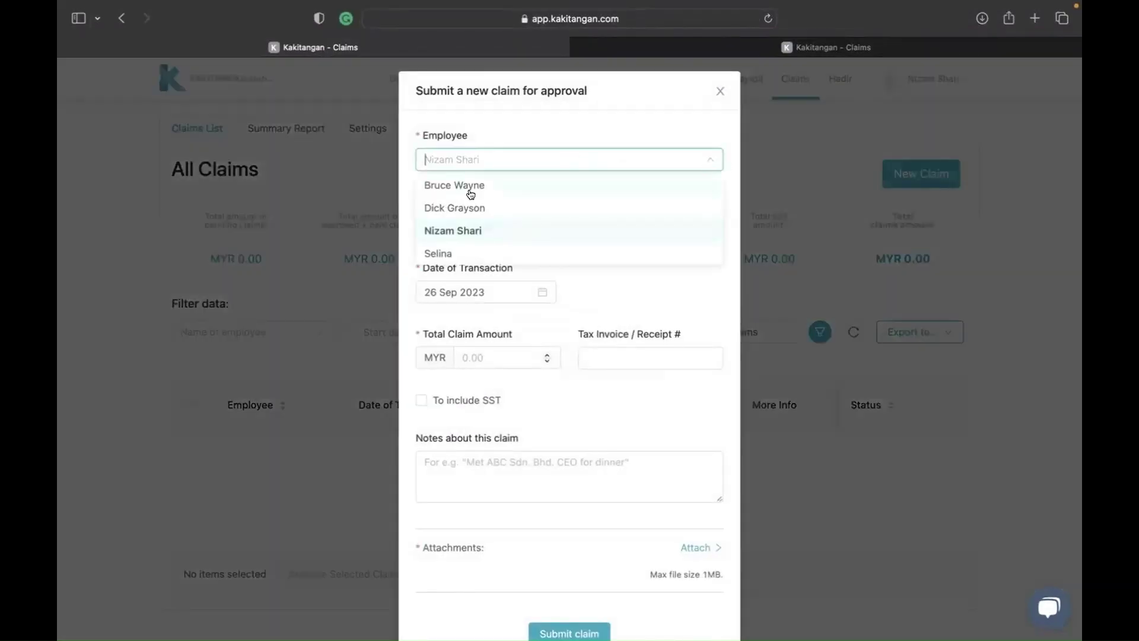
{"action": "left_click", "coordinate": [440, 256]}
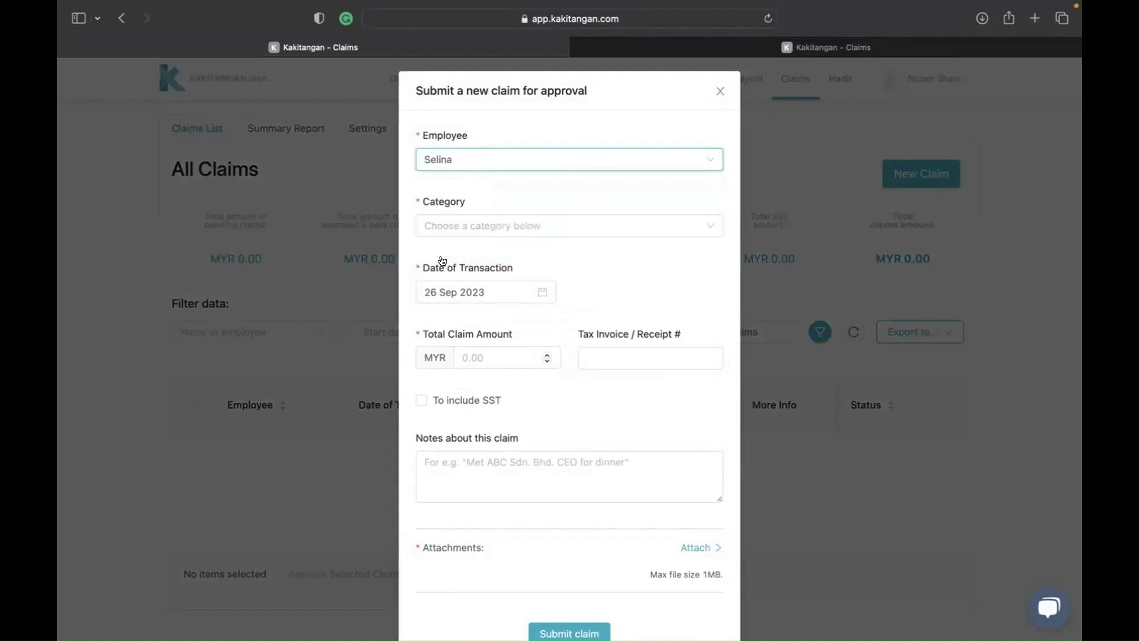
{"action": "left_click", "coordinate": [457, 229]}
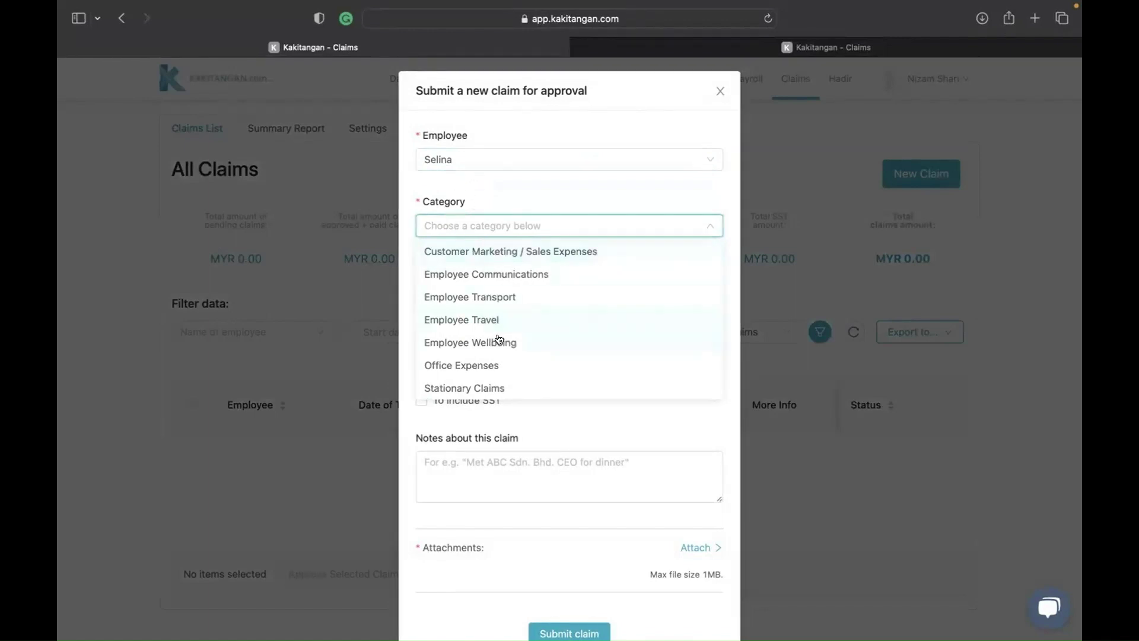
{"action": "left_click", "coordinate": [491, 387]}
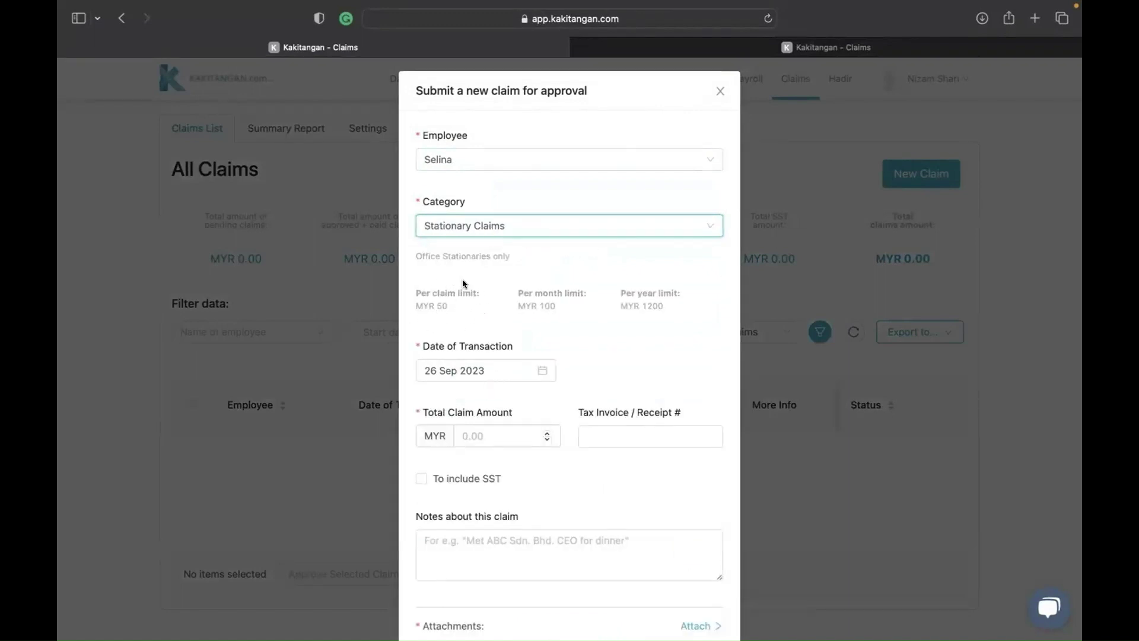
{"action": "mouse_move", "coordinate": [485, 371]}
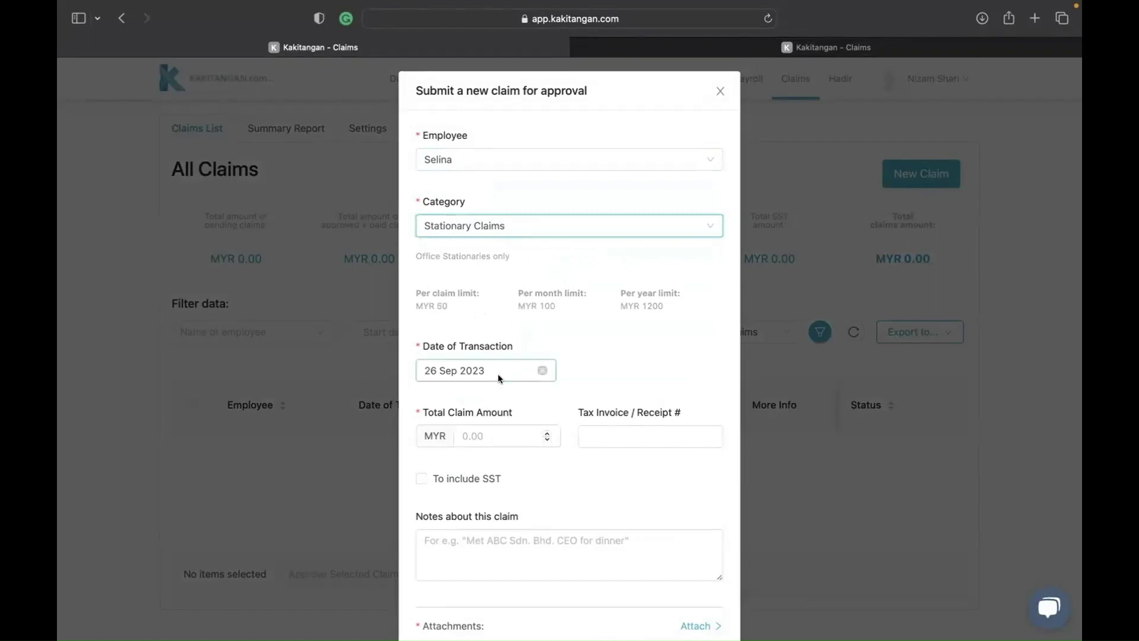
{"action": "left_click", "coordinate": [471, 434]}
{"action": "type", "text": "55"}
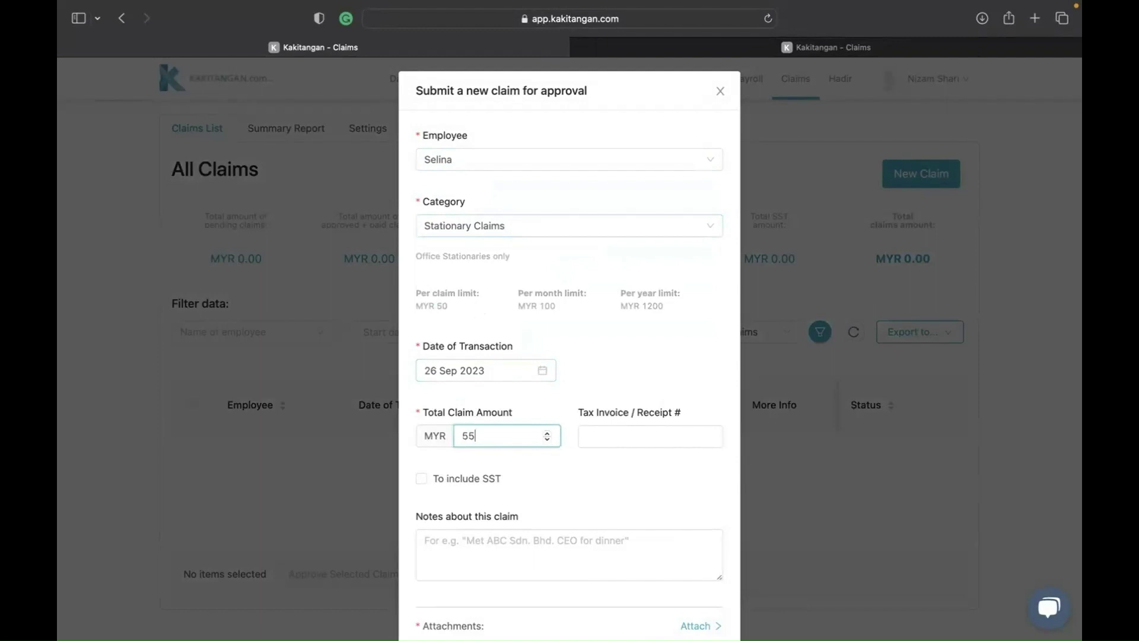
{"action": "type", "text": ".00"}
{"action": "left_click", "coordinate": [484, 535]}
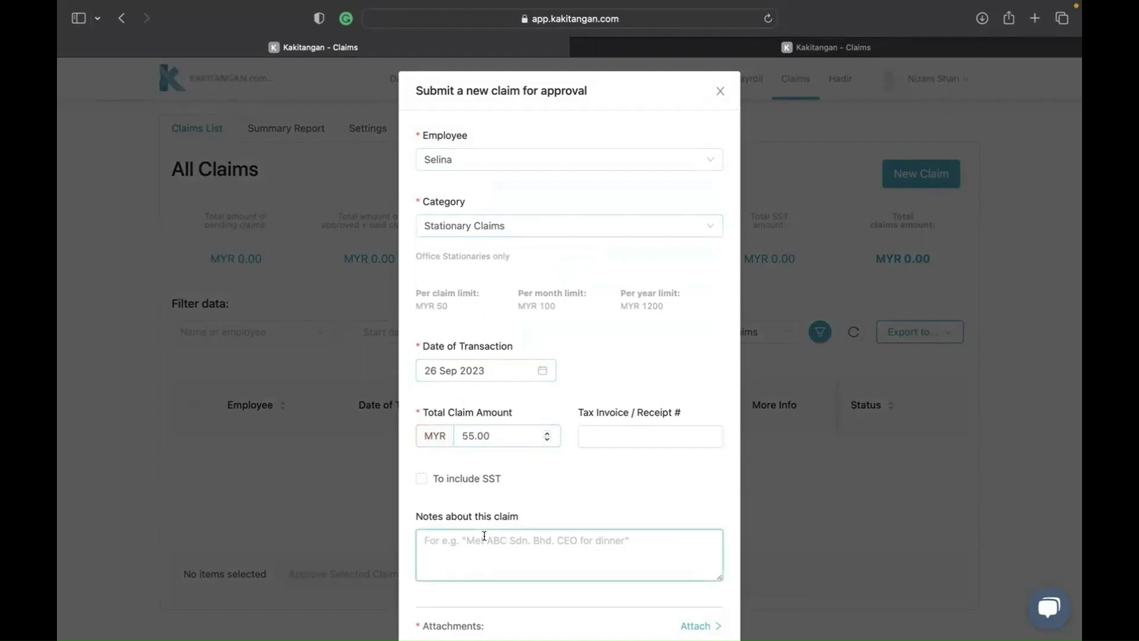
{"action": "type", "text": "test o"}
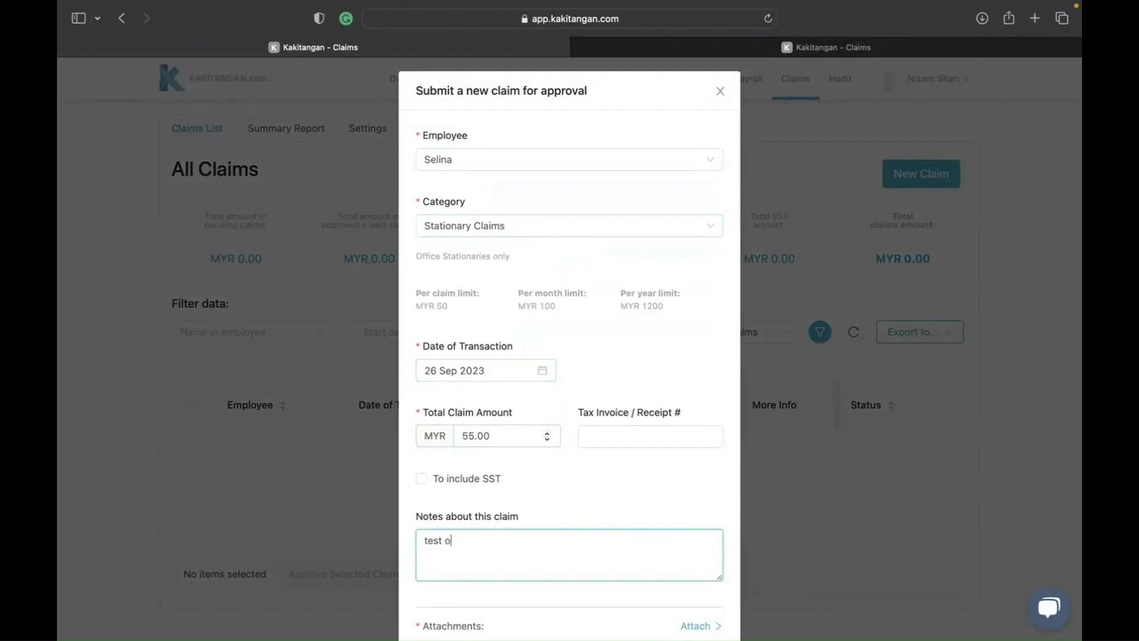
{"action": "type", "text": "ver limit"}
{"action": "scroll", "coordinate": [472, 533], "scroll_direction": "down", "scroll_amount": 2}
{"action": "scroll", "coordinate": [472, 534], "scroll_direction": "down", "scroll_amount": 2}
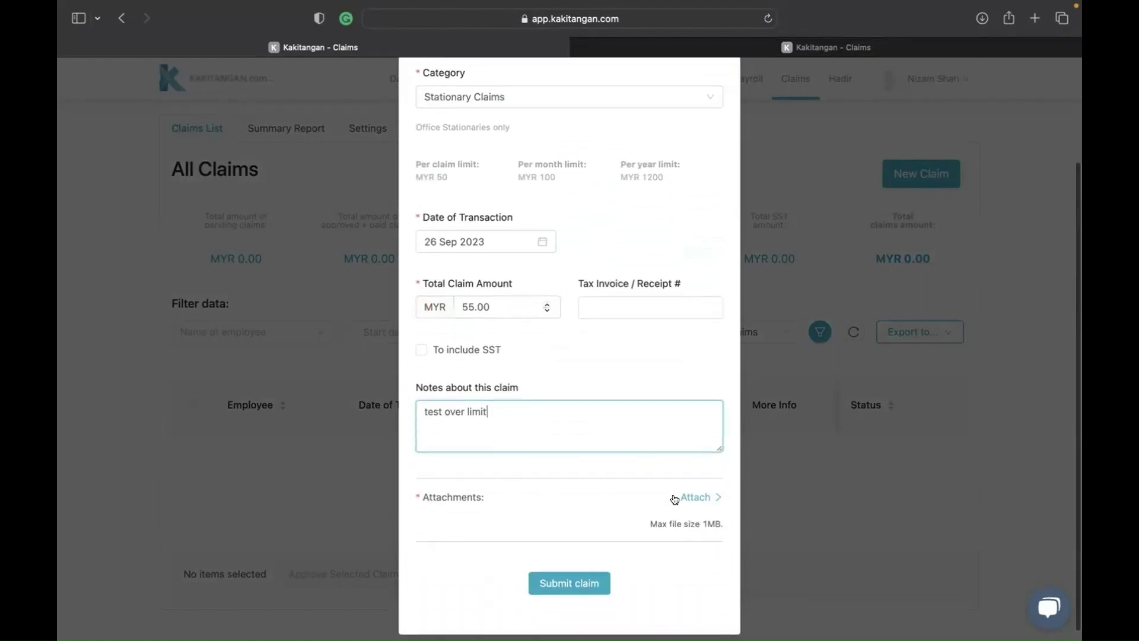
- Attach EA Form_Bruce Wayne_2023.pdf from Recents as the claim receipt
{"action": "left_click", "coordinate": [696, 500]}
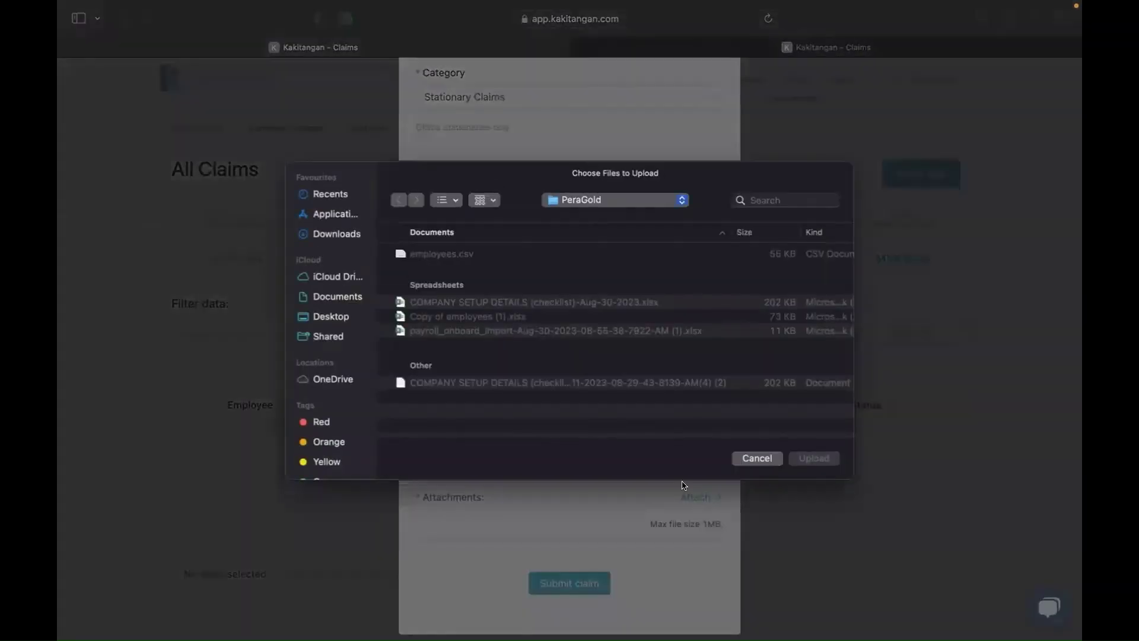
{"action": "left_click", "coordinate": [329, 234]}
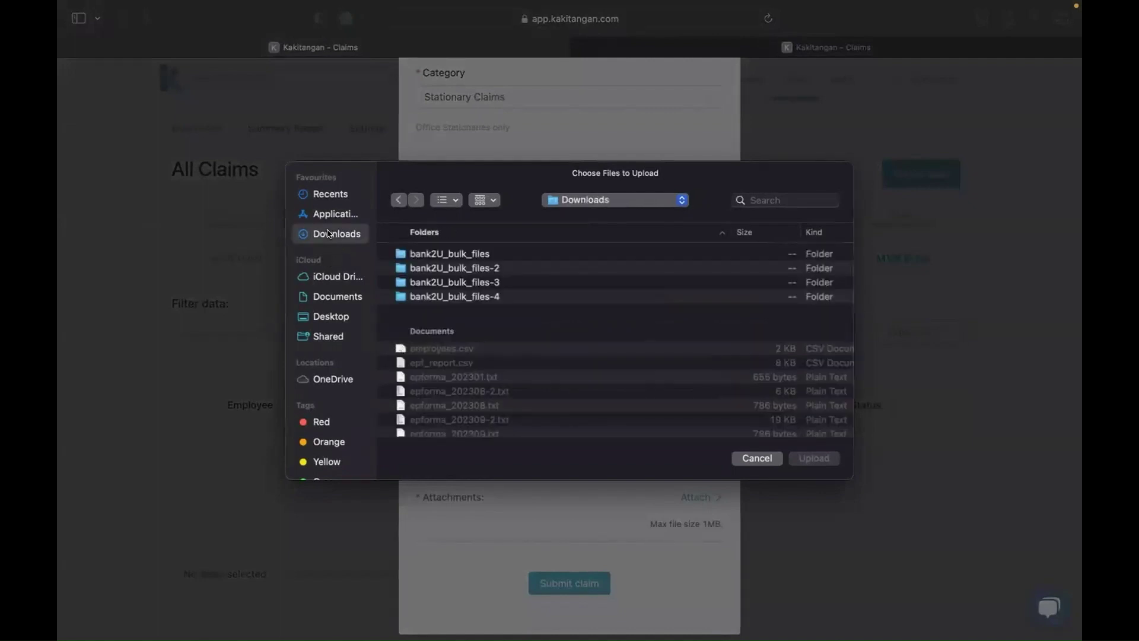
{"action": "left_click", "coordinate": [327, 210]}
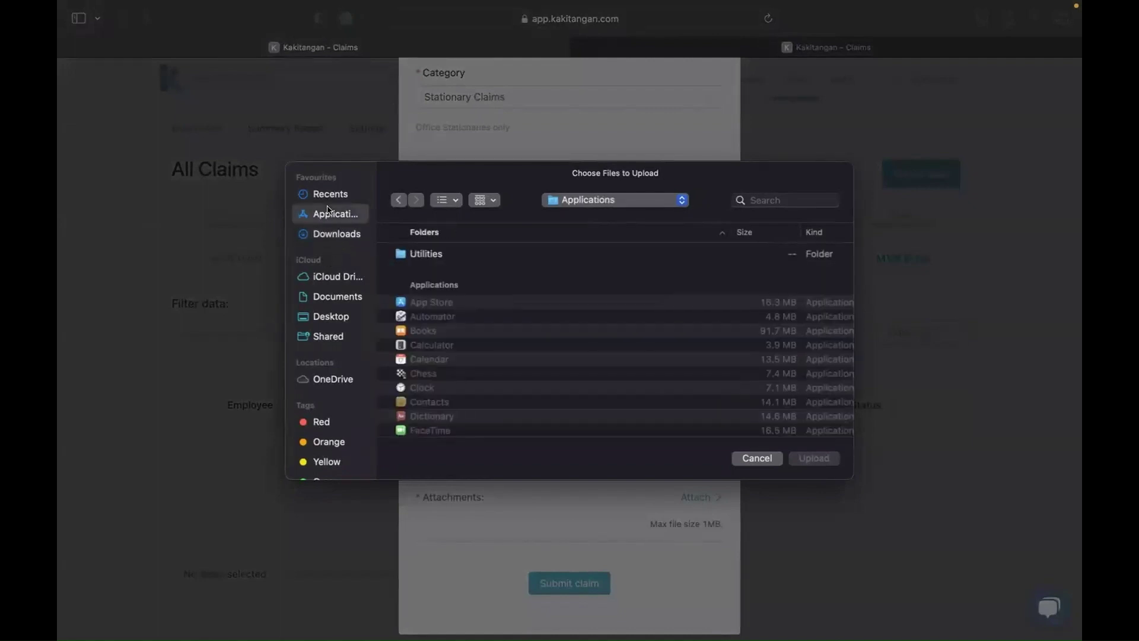
{"action": "left_click", "coordinate": [329, 195]}
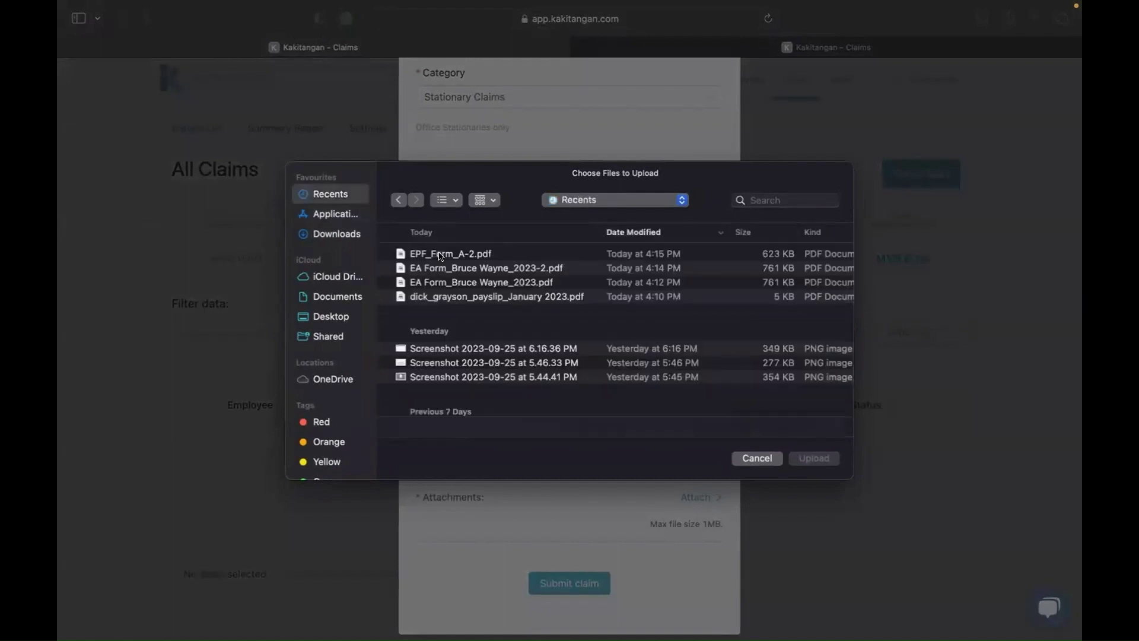
{"action": "left_click", "coordinate": [516, 283]}
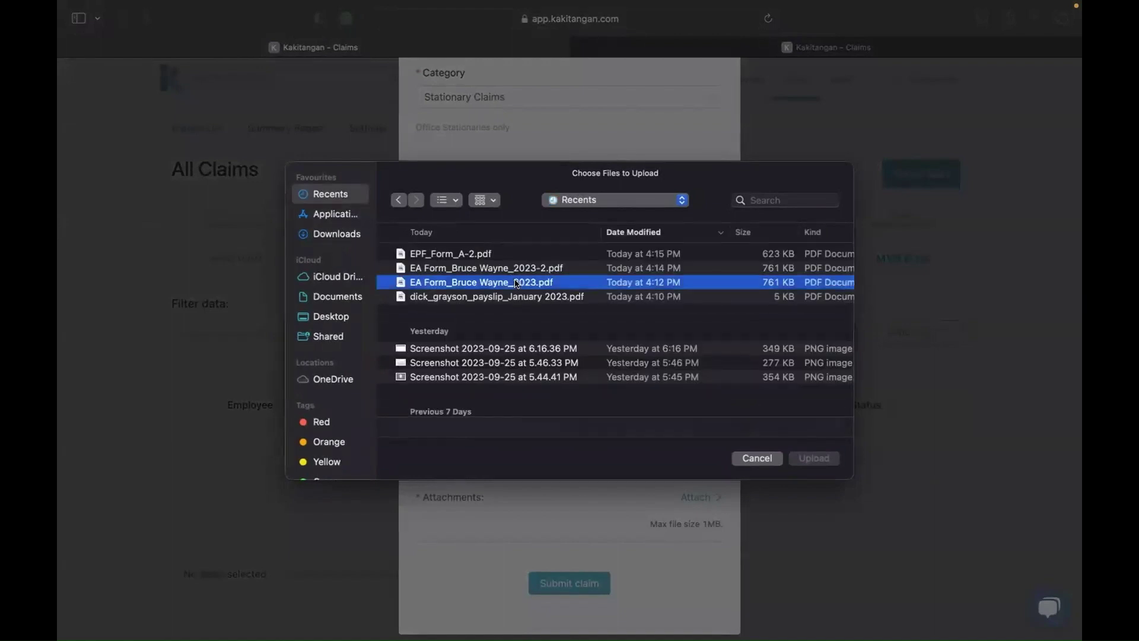
- Upload the receipt and submit the MYR 55.00 claim, getting the Limit exceeded rejection
{"action": "left_click", "coordinate": [814, 456]}
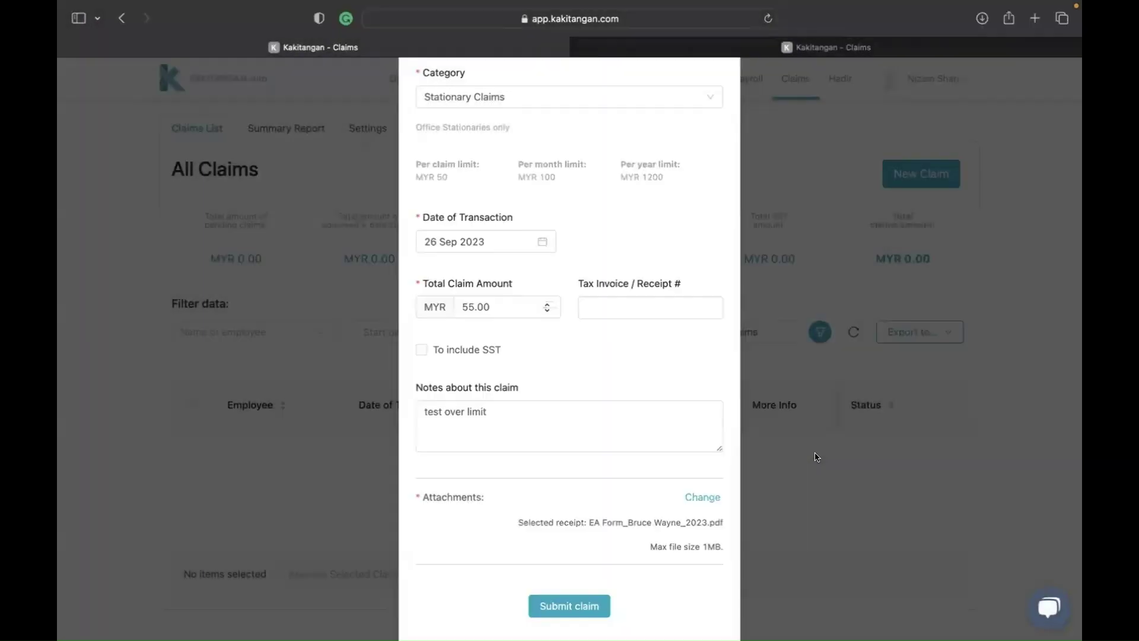
{"action": "scroll", "coordinate": [659, 470], "scroll_direction": "down", "scroll_amount": 1}
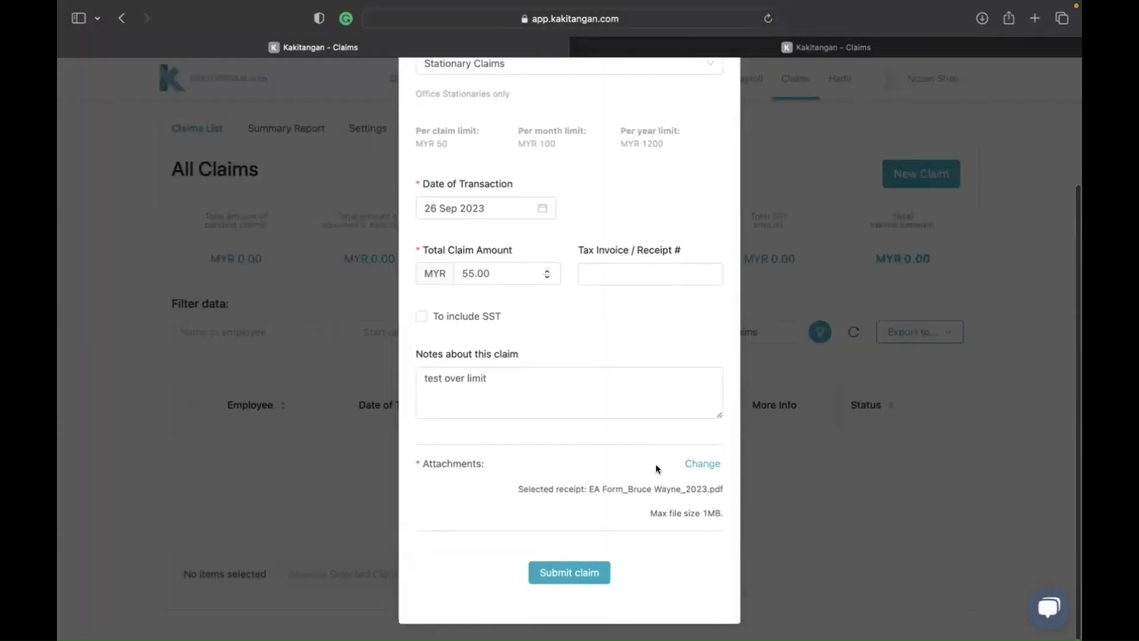
{"action": "left_click", "coordinate": [556, 570]}
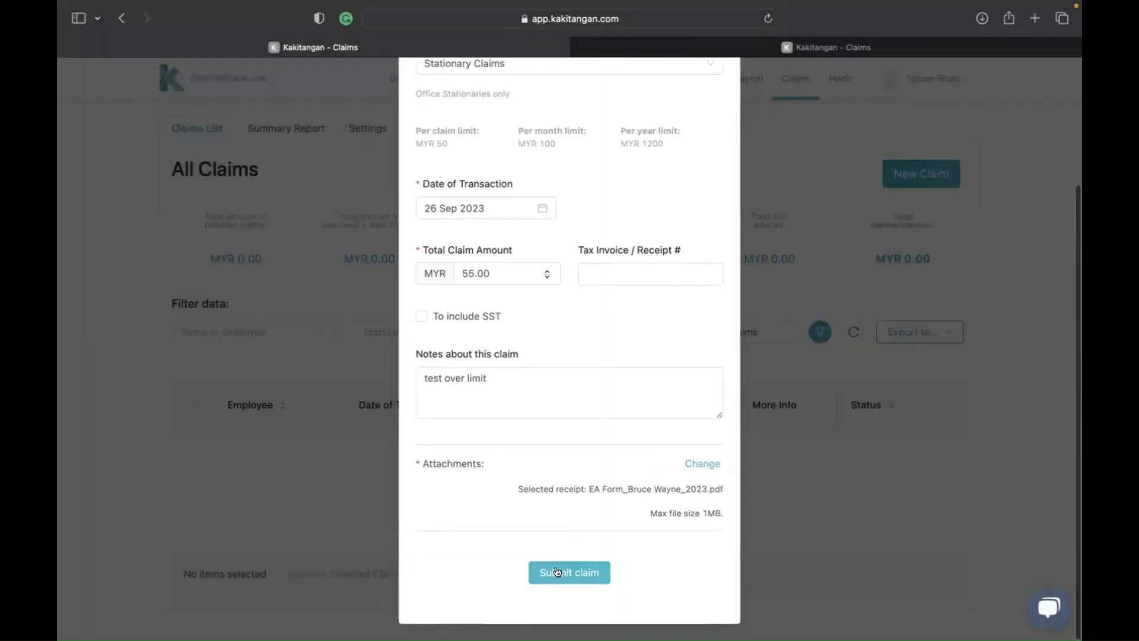
{"action": "left_click", "coordinate": [557, 571]}
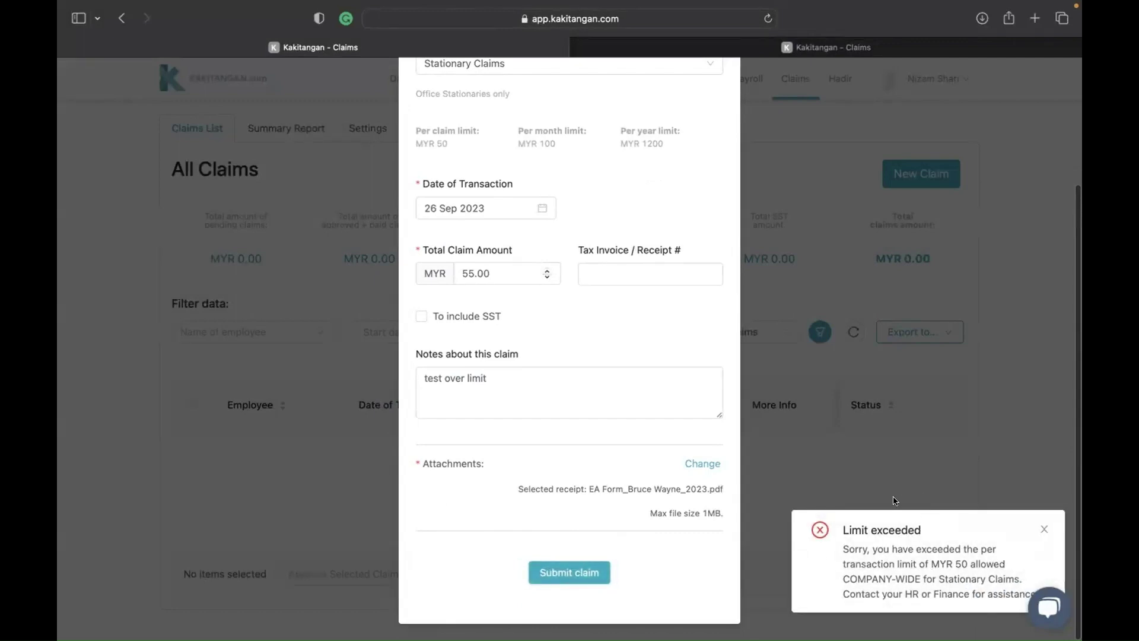
- Lower the claim amount to MYR 50.00 and resubmit it successfully
{"action": "left_click", "coordinate": [507, 269]}
{"action": "left_click", "coordinate": [474, 273]}
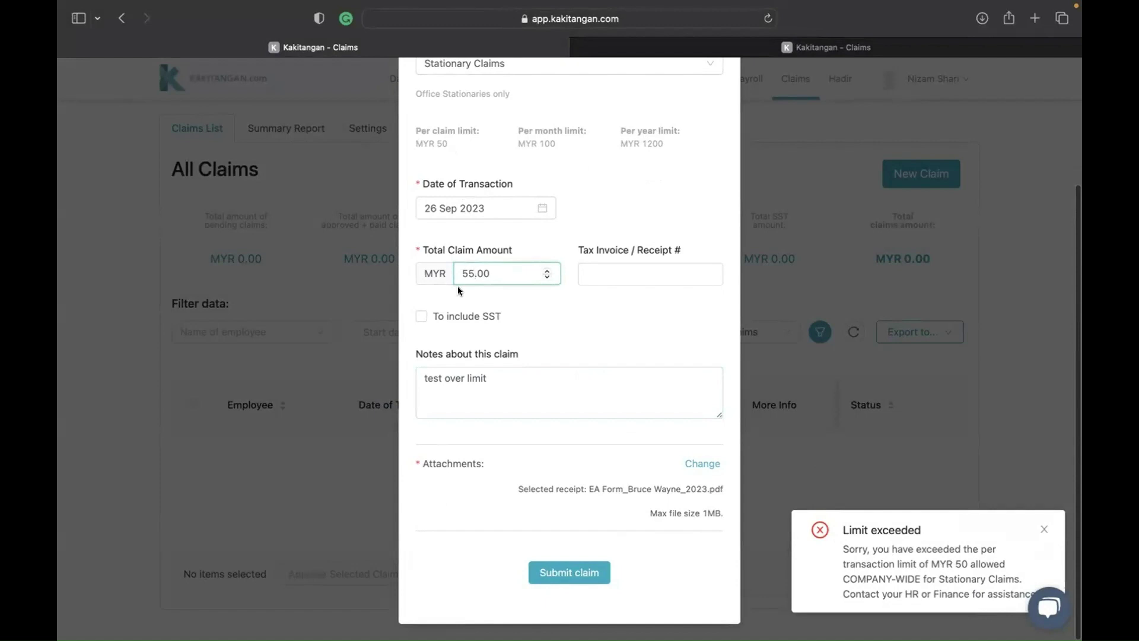
{"action": "key", "text": "BackSpace"}
{"action": "type", "text": "0"}
{"action": "left_click", "coordinate": [562, 574]}
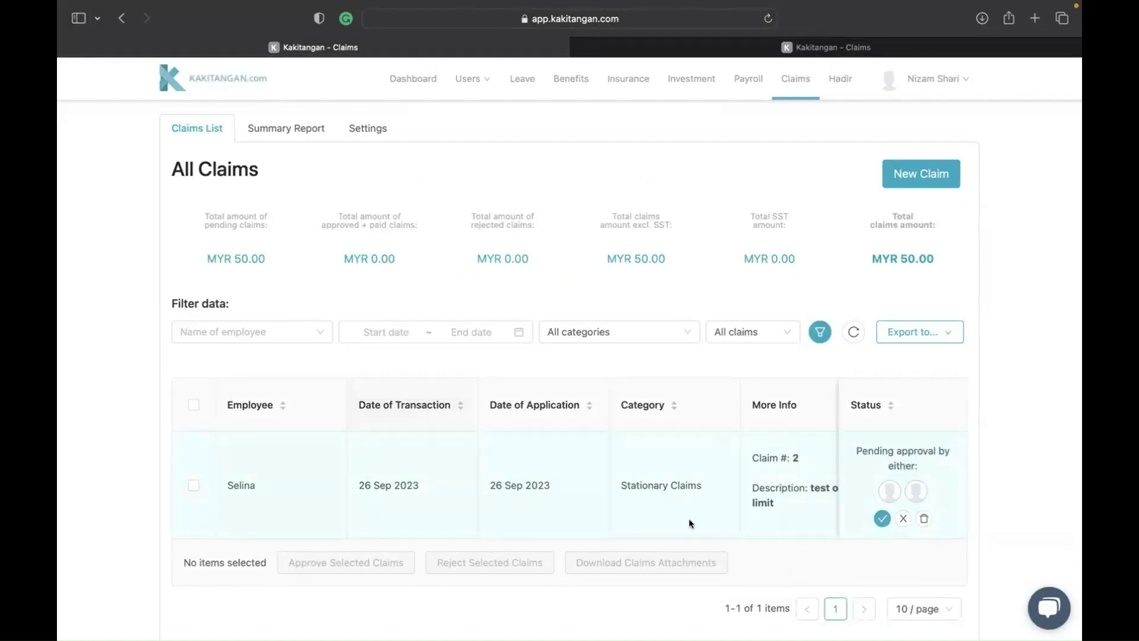
- Approve the Stationary Claims claim and verify RM 50.00 under Claims in Selina's September payroll
{"action": "left_click", "coordinate": [882, 518]}
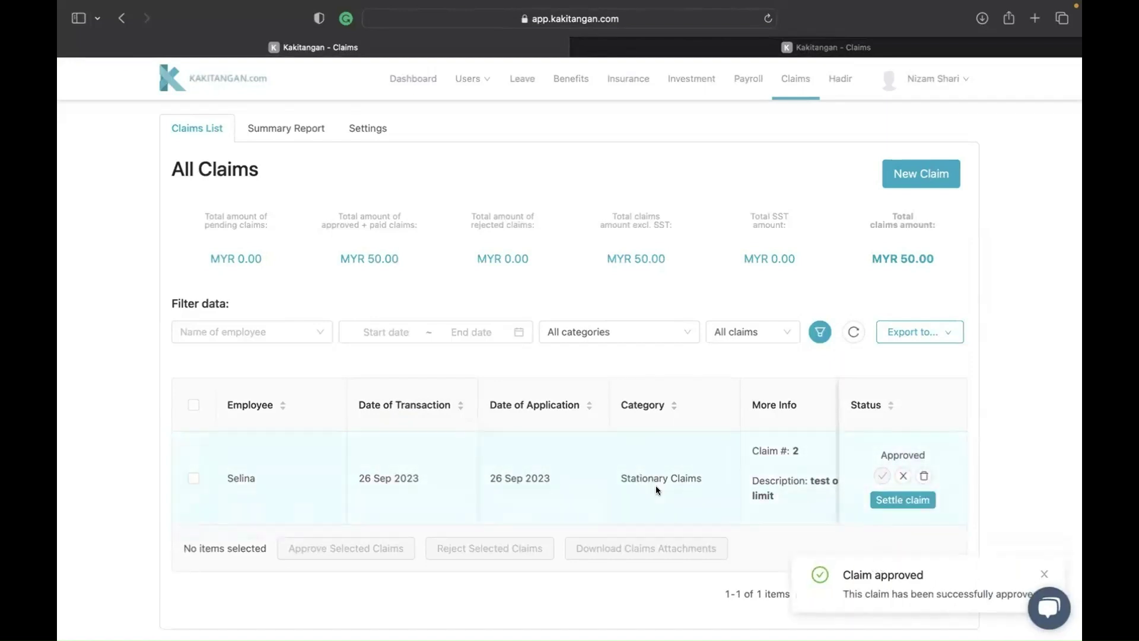
{"action": "left_click", "coordinate": [737, 81]}
{"action": "scroll", "coordinate": [593, 317], "scroll_direction": "down", "scroll_amount": 5}
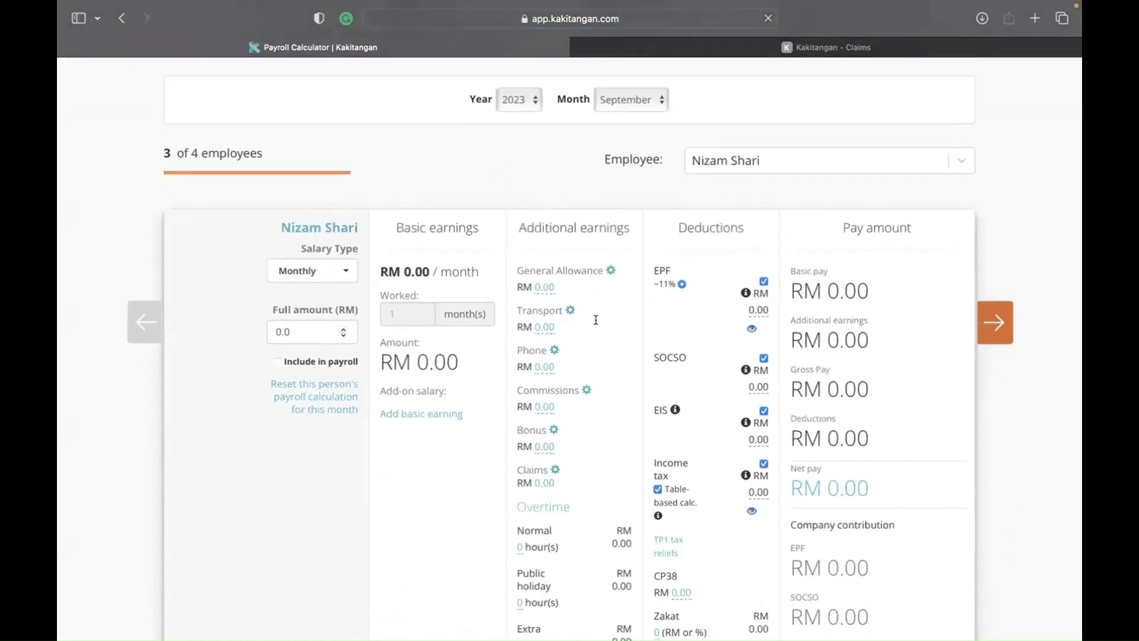
{"action": "scroll", "coordinate": [594, 320], "scroll_direction": "down", "scroll_amount": 1}
{"action": "scroll", "coordinate": [591, 342], "scroll_direction": "down", "scroll_amount": 1}
{"action": "scroll", "coordinate": [590, 342], "scroll_direction": "up", "scroll_amount": 1}
{"action": "scroll", "coordinate": [590, 342], "scroll_direction": "up", "scroll_amount": 2}
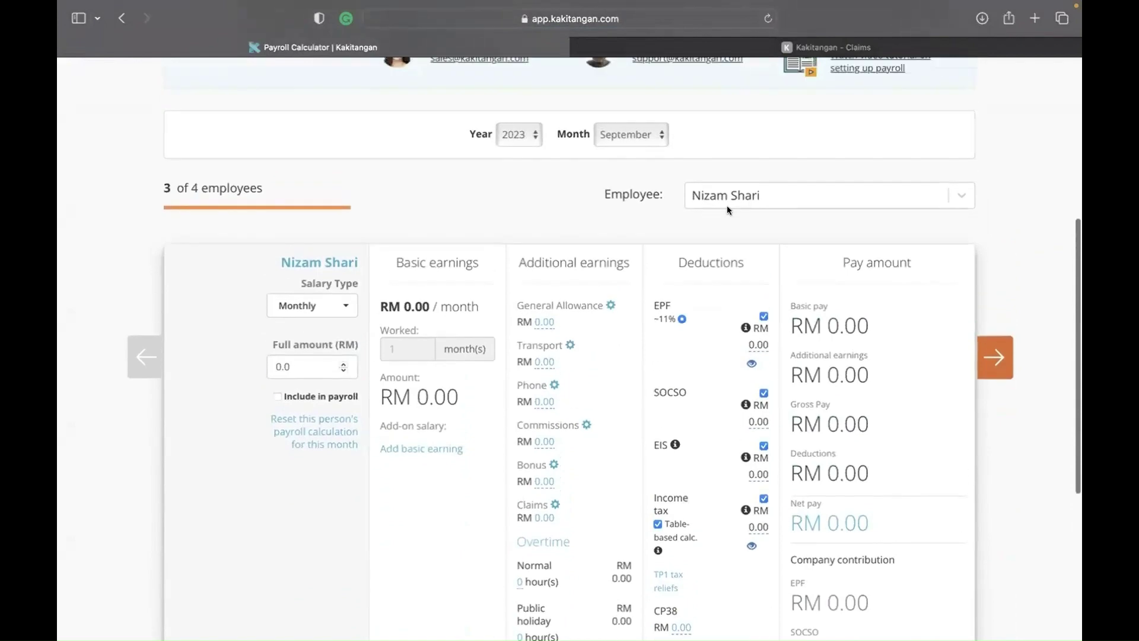
{"action": "left_click", "coordinate": [742, 196]}
{"action": "left_click", "coordinate": [704, 302]}
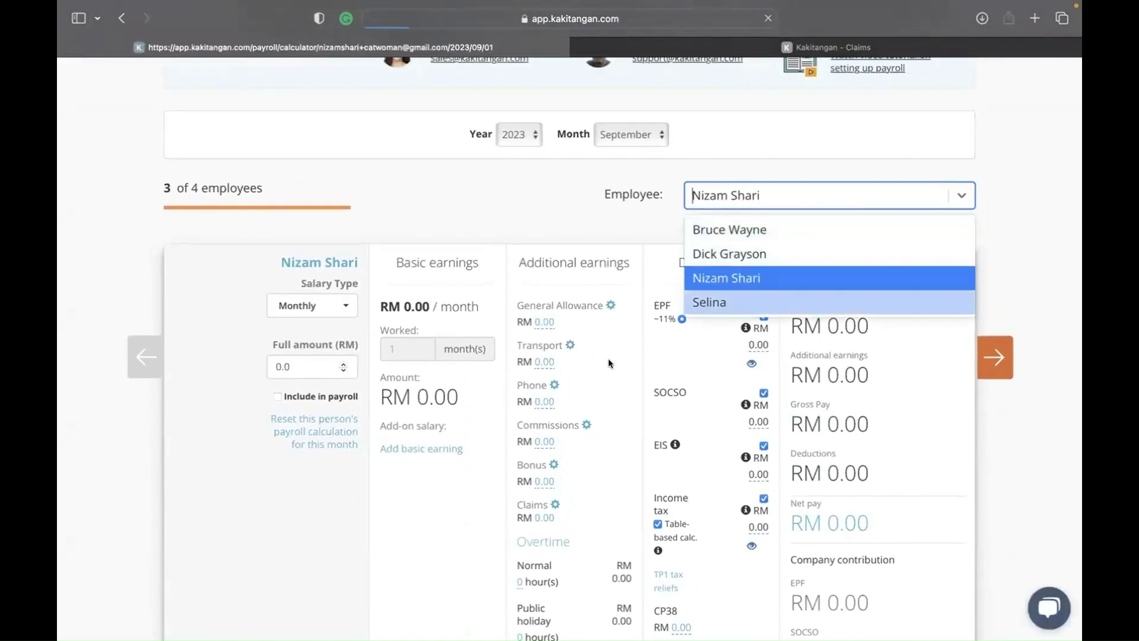
{"action": "scroll", "coordinate": [582, 377], "scroll_direction": "down", "scroll_amount": 1}
{"action": "scroll", "coordinate": [584, 379], "scroll_direction": "down", "scroll_amount": 1}
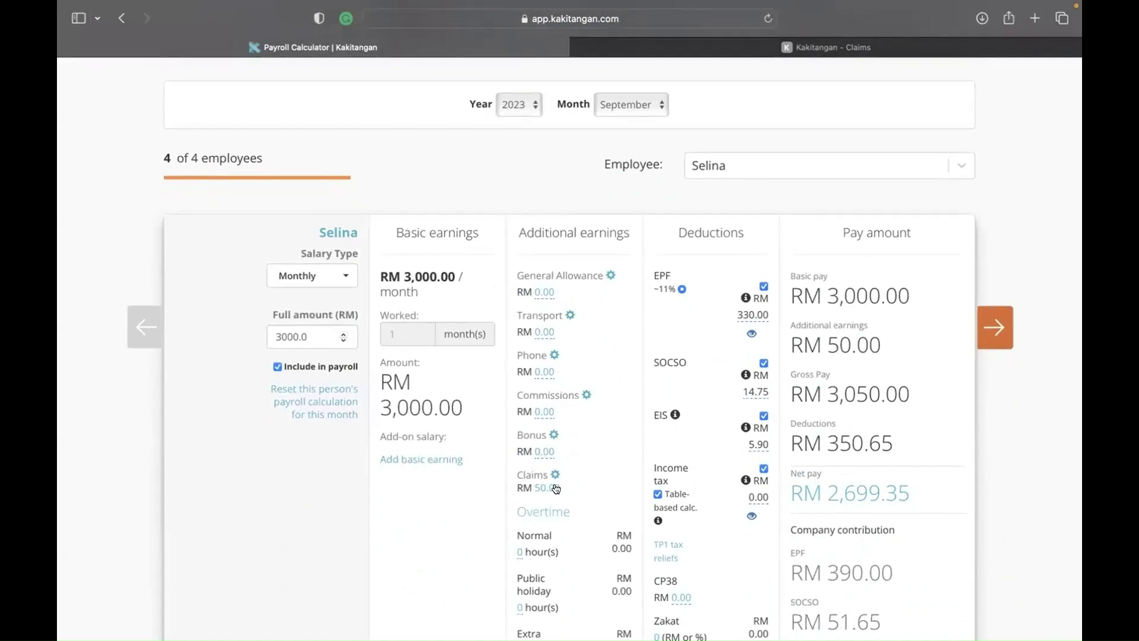
{"action": "scroll", "coordinate": [554, 488], "scroll_direction": "up", "scroll_amount": 2}
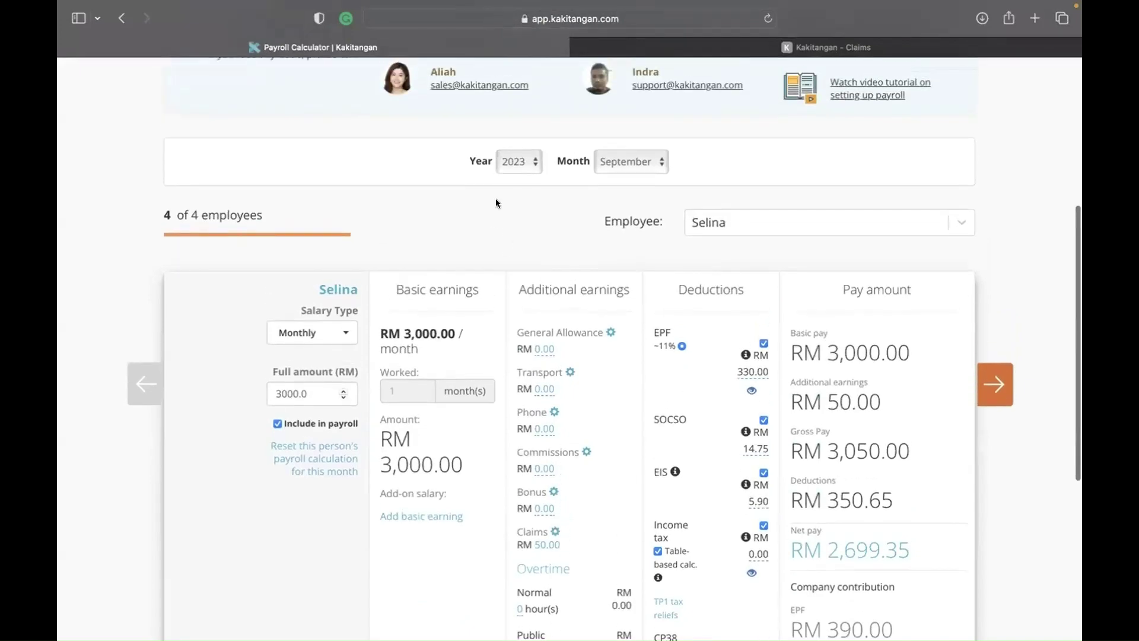
{"action": "scroll", "coordinate": [693, 245], "scroll_direction": "up", "scroll_amount": 4}
{"action": "left_click", "coordinate": [740, 78]}
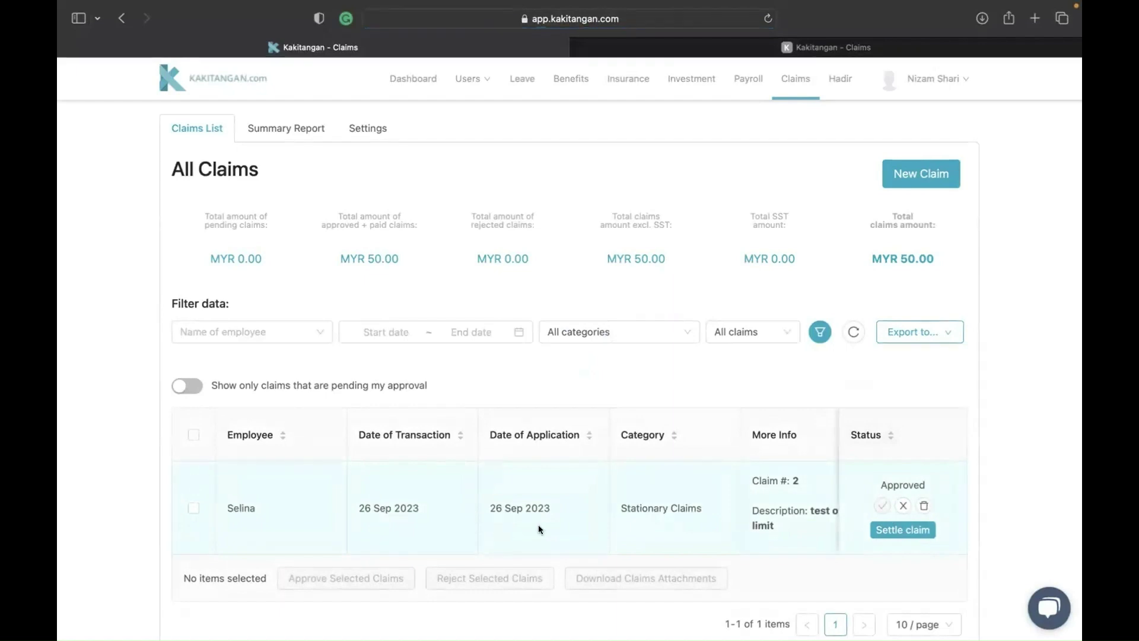
- Review the claim settlement options, then disable Auto-link Claims in Payroll Settings and save
{"action": "left_click", "coordinate": [898, 529]}
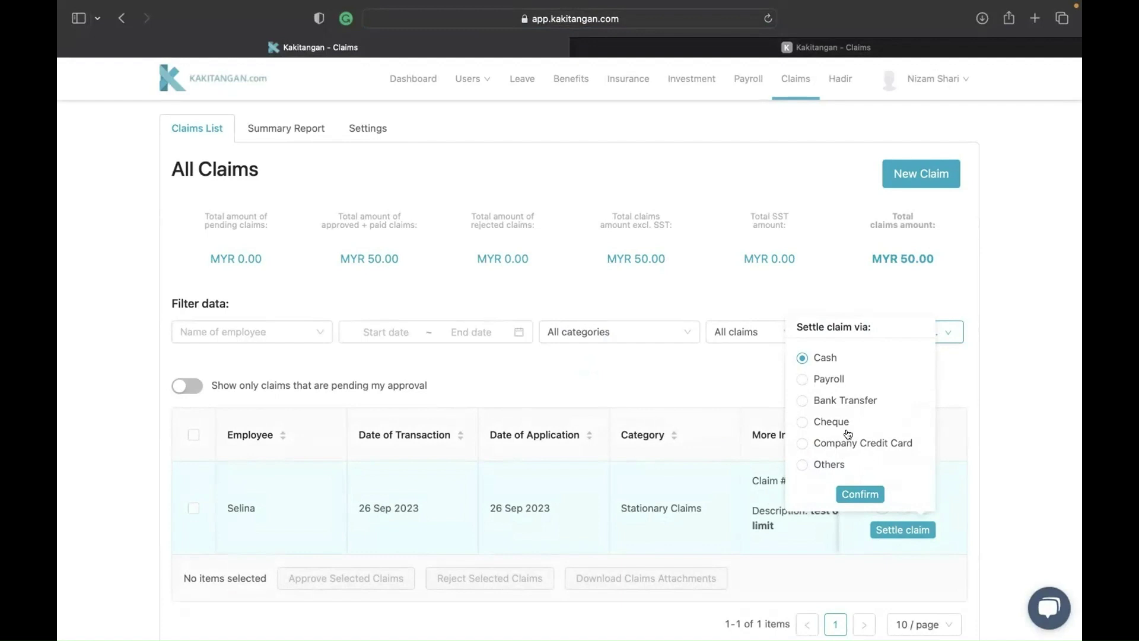
{"action": "left_click", "coordinate": [723, 388]}
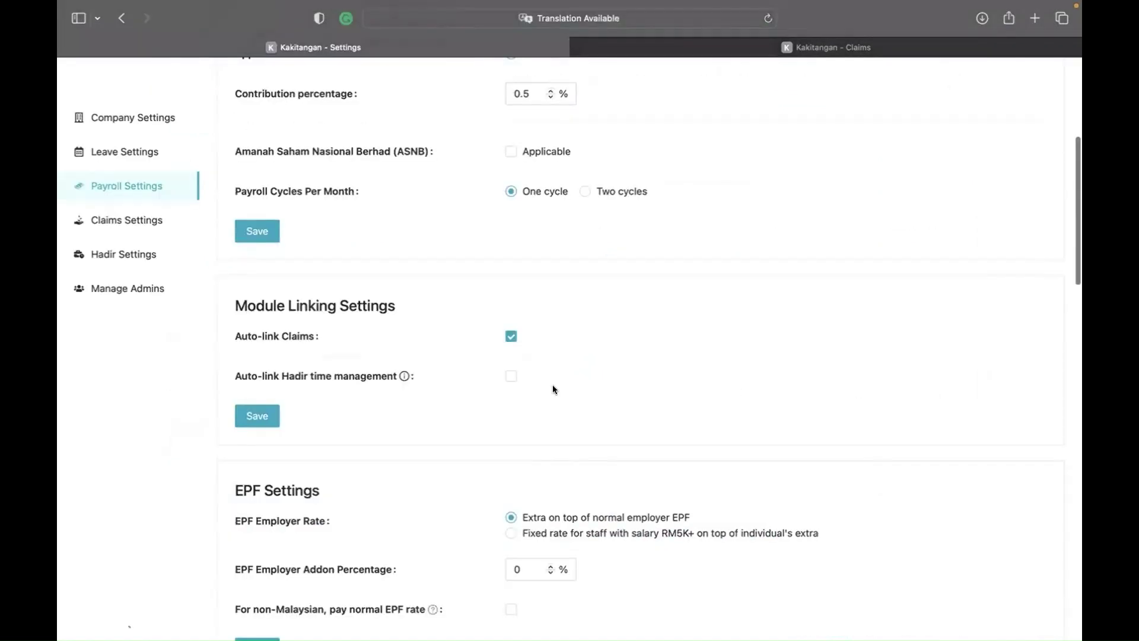
{"action": "left_click", "coordinate": [512, 337]}
{"action": "left_click", "coordinate": [256, 415]}
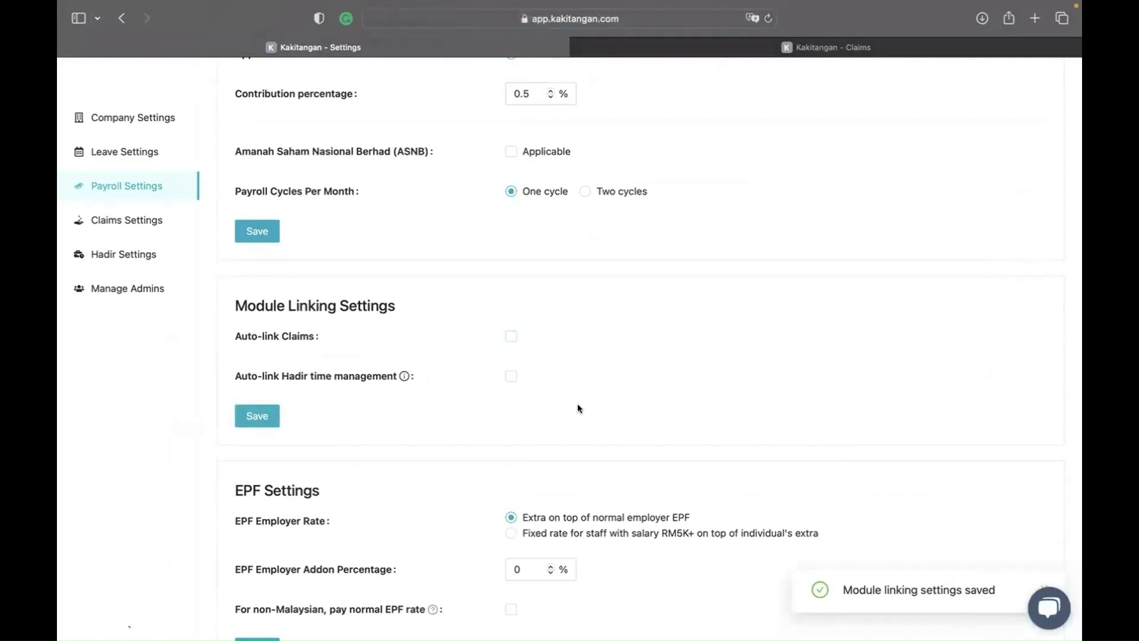
{"action": "scroll", "coordinate": [578, 408], "scroll_direction": "up", "scroll_amount": 5}
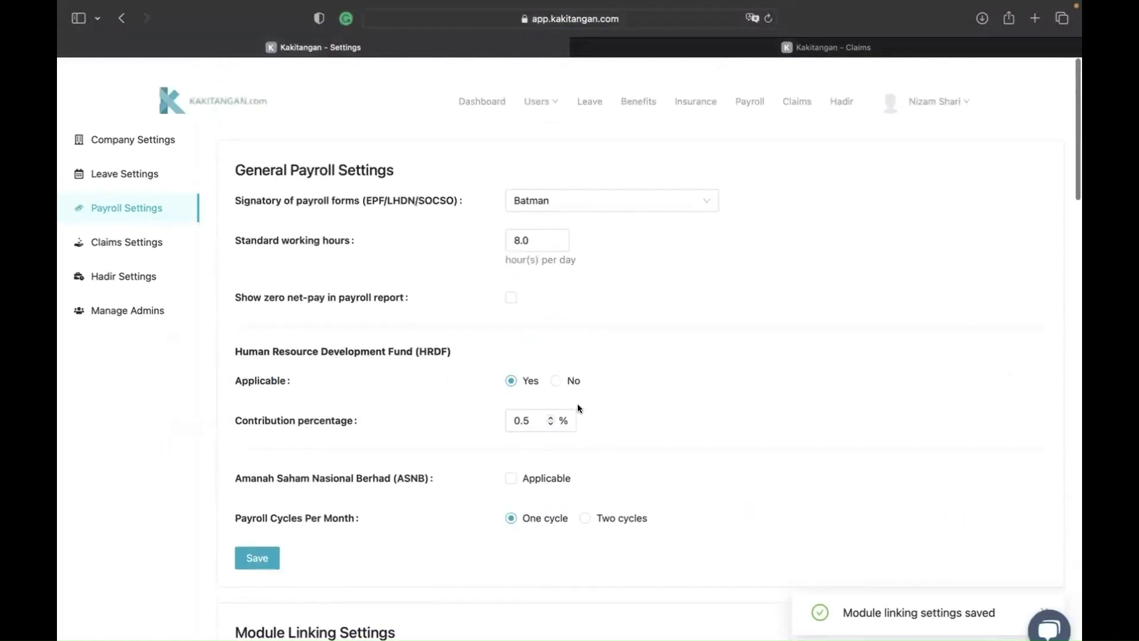
- Reset Selina's September 2023 payroll so Claims drops back to RM 0.00
{"action": "left_click", "coordinate": [741, 80]}
{"action": "scroll", "coordinate": [721, 295], "scroll_direction": "down", "scroll_amount": 2}
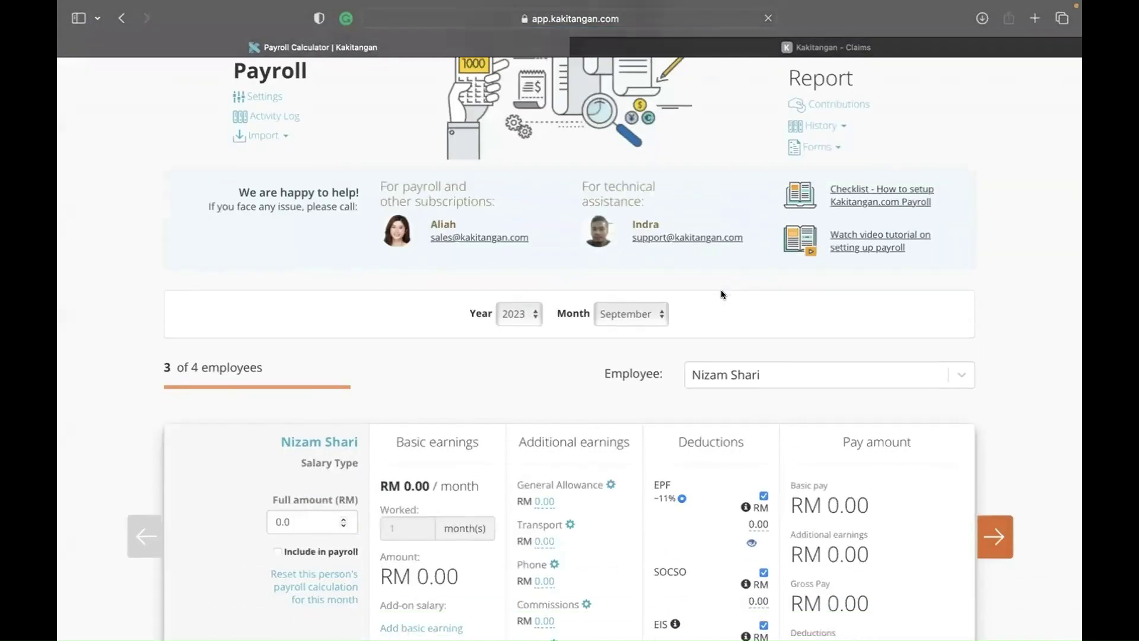
{"action": "scroll", "coordinate": [720, 353], "scroll_direction": "down", "scroll_amount": 2}
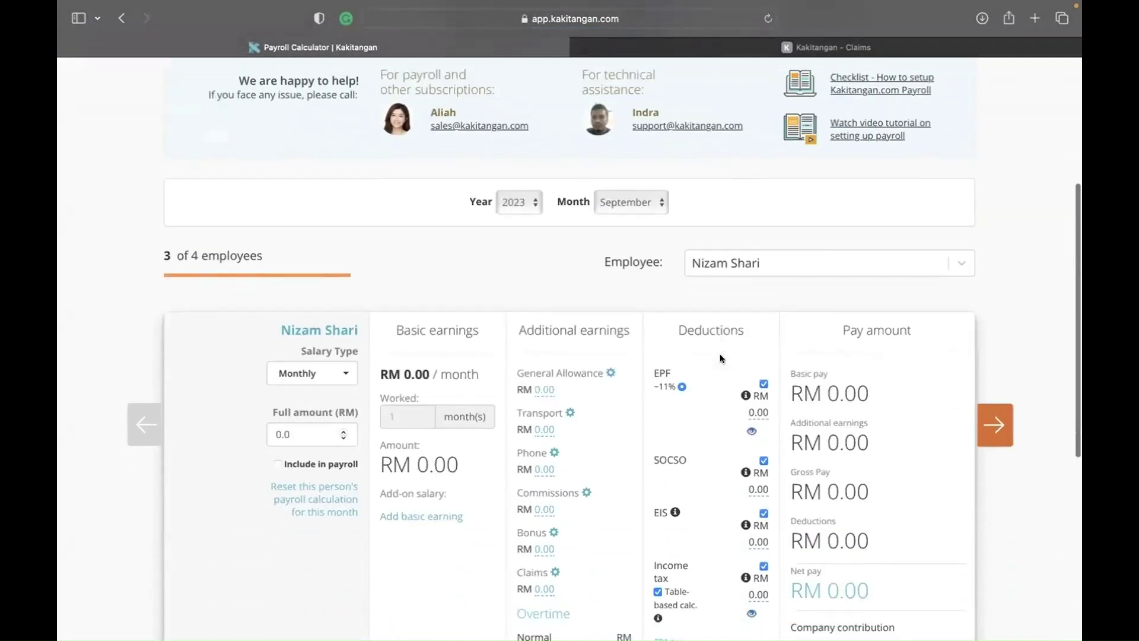
{"action": "left_click", "coordinate": [732, 262]}
{"action": "left_click", "coordinate": [712, 364]}
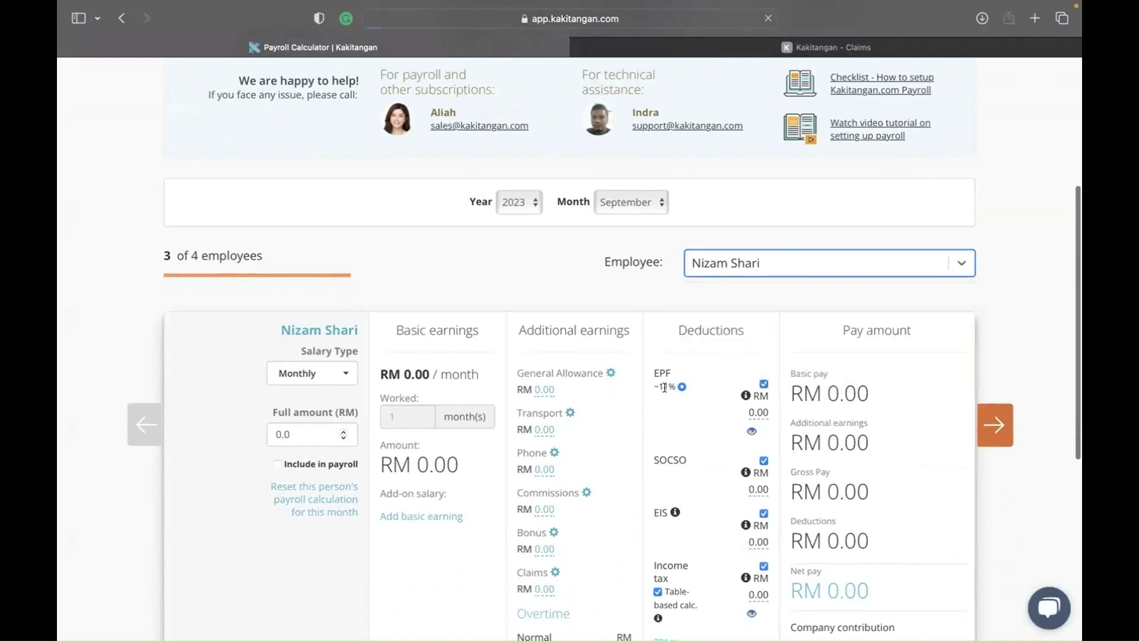
{"action": "scroll", "coordinate": [588, 438], "scroll_direction": "down", "scroll_amount": 3}
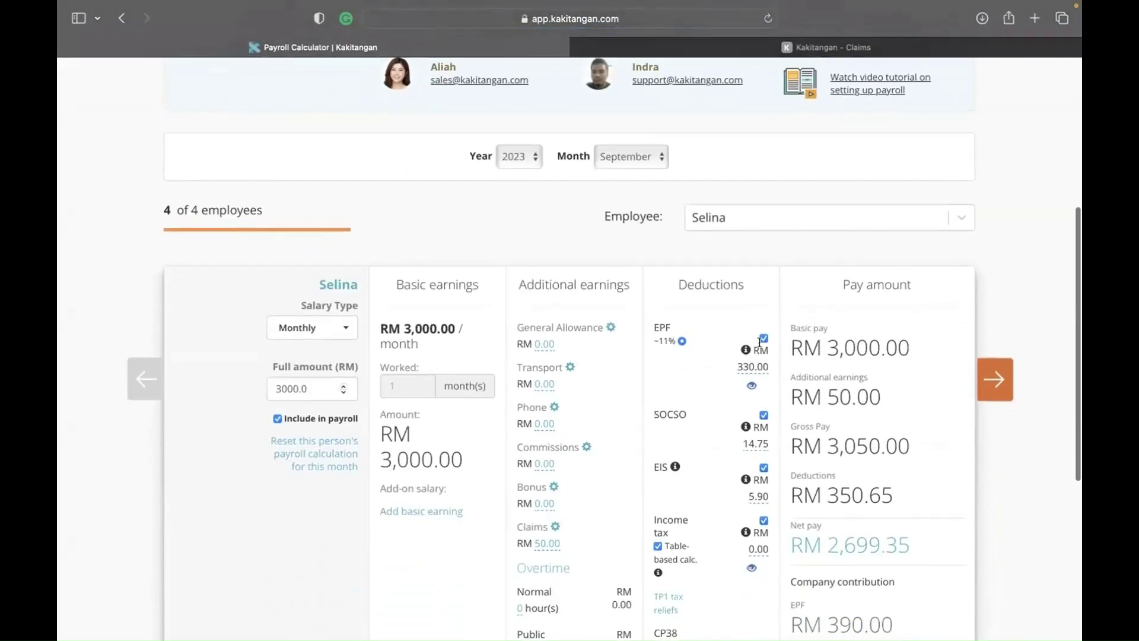
{"action": "left_click", "coordinate": [306, 455]}
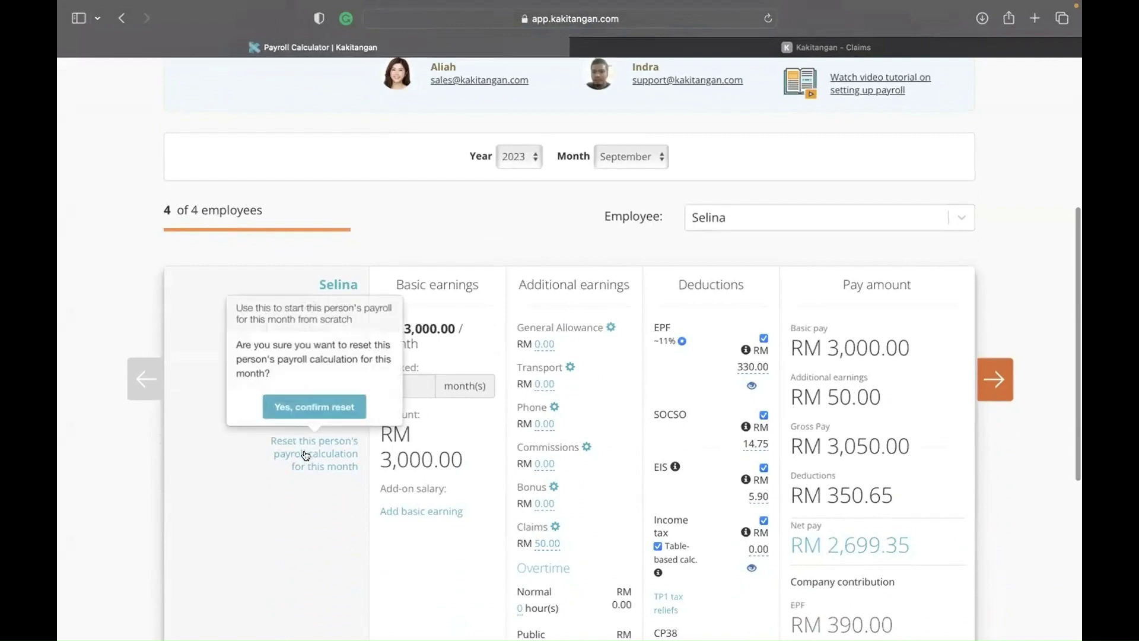
{"action": "left_click", "coordinate": [360, 411]}
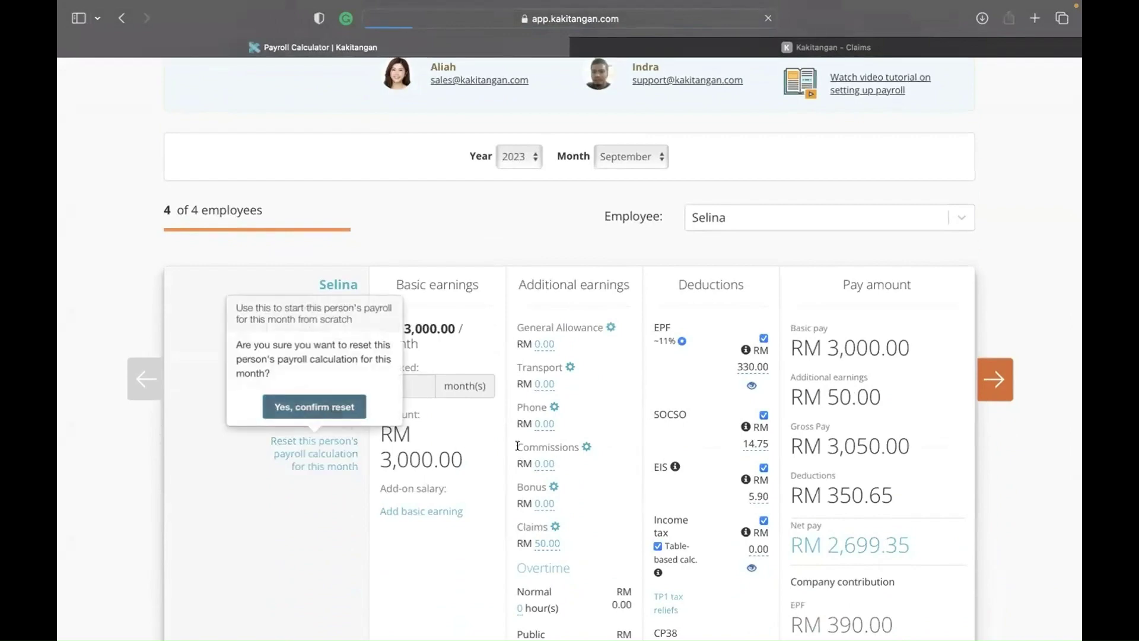
{"action": "scroll", "coordinate": [517, 446], "scroll_direction": "down", "scroll_amount": 5}
{"action": "scroll", "coordinate": [569, 374], "scroll_direction": "down", "scroll_amount": 1}
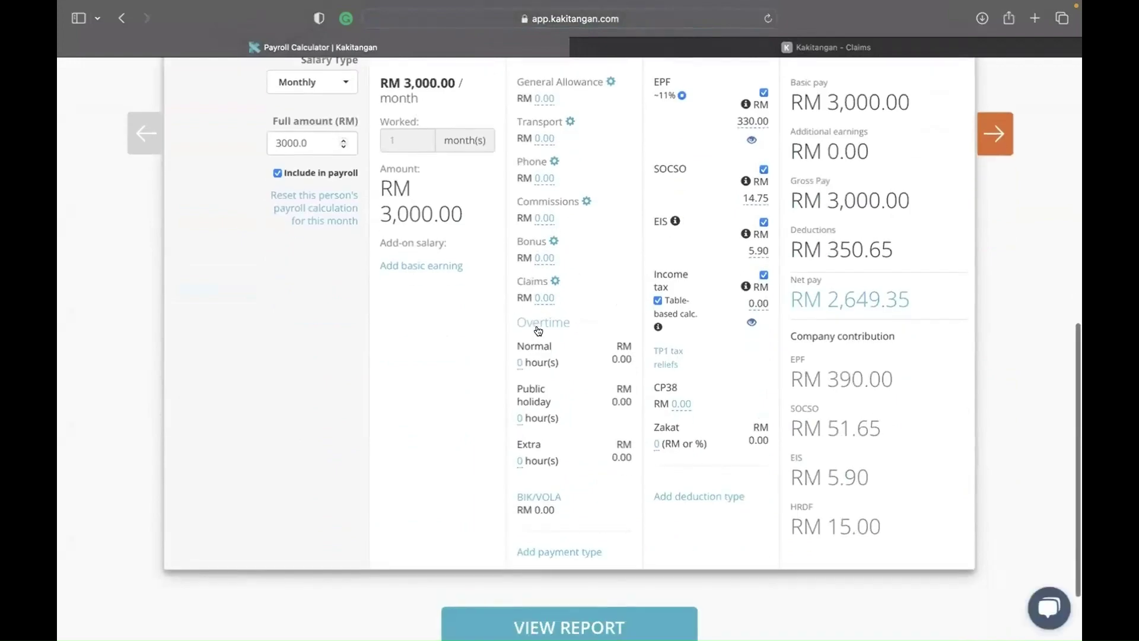
{"action": "scroll", "coordinate": [538, 331], "scroll_direction": "up", "scroll_amount": 3}
{"action": "scroll", "coordinate": [537, 331], "scroll_direction": "up", "scroll_amount": 3}
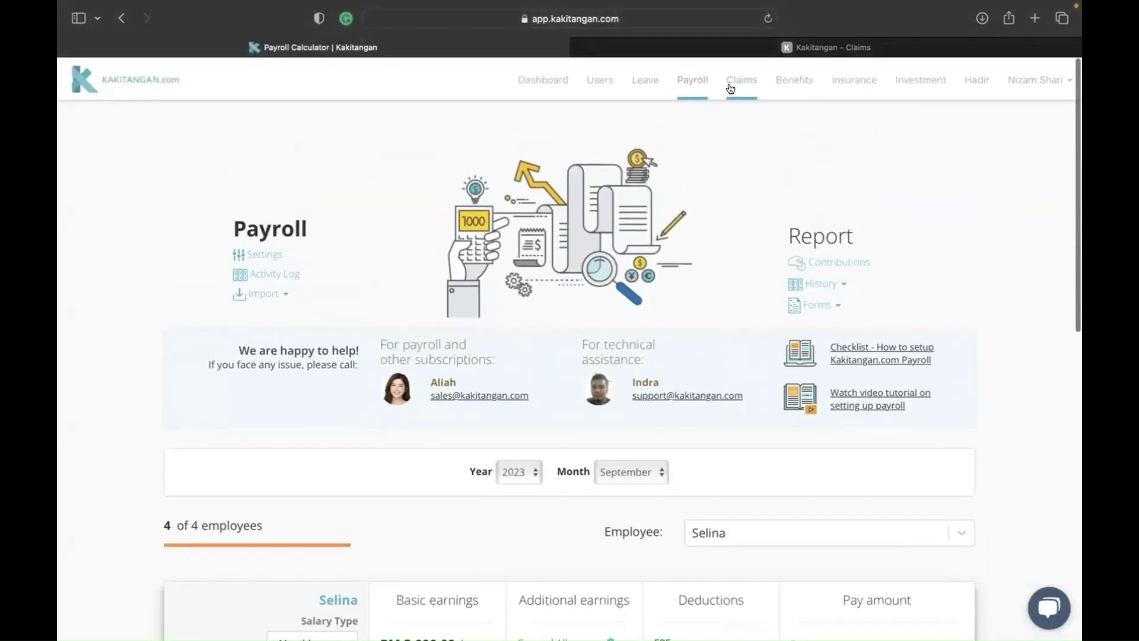
- Filter the claims list to approved claims dated 1–26 Sep 2023
{"action": "left_click", "coordinate": [730, 87]}
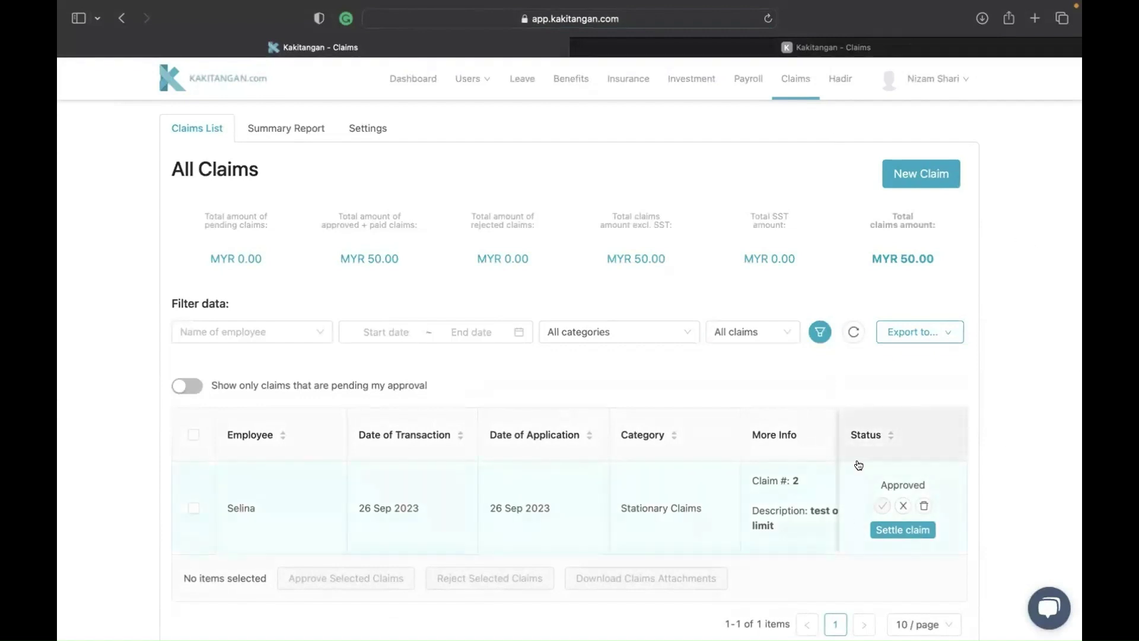
{"action": "left_click", "coordinate": [374, 331]}
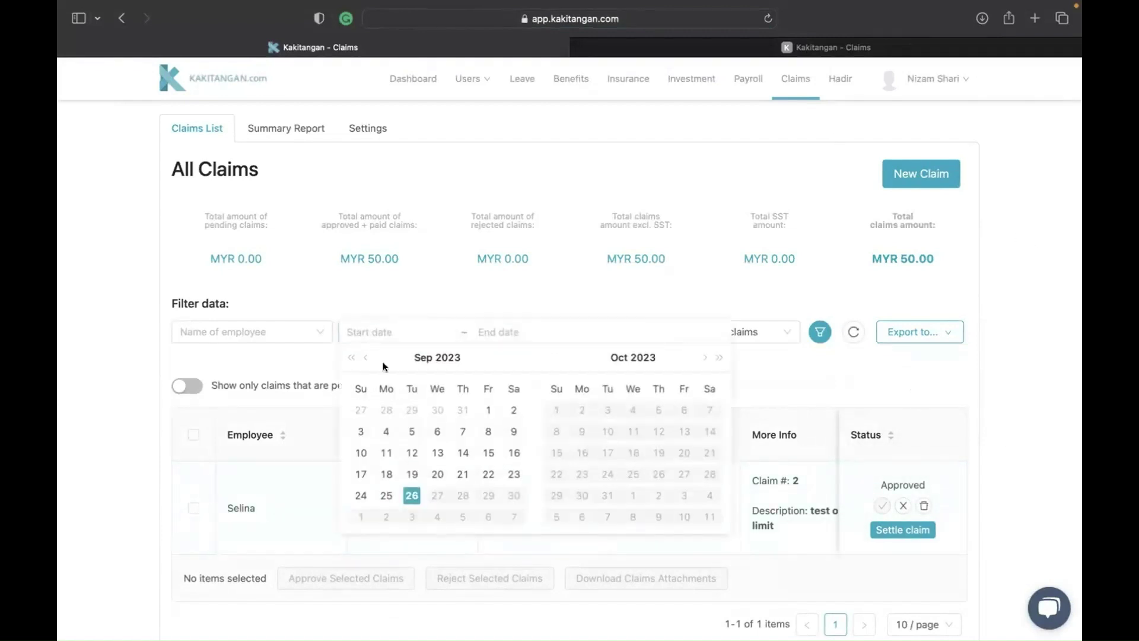
{"action": "left_click", "coordinate": [487, 410]}
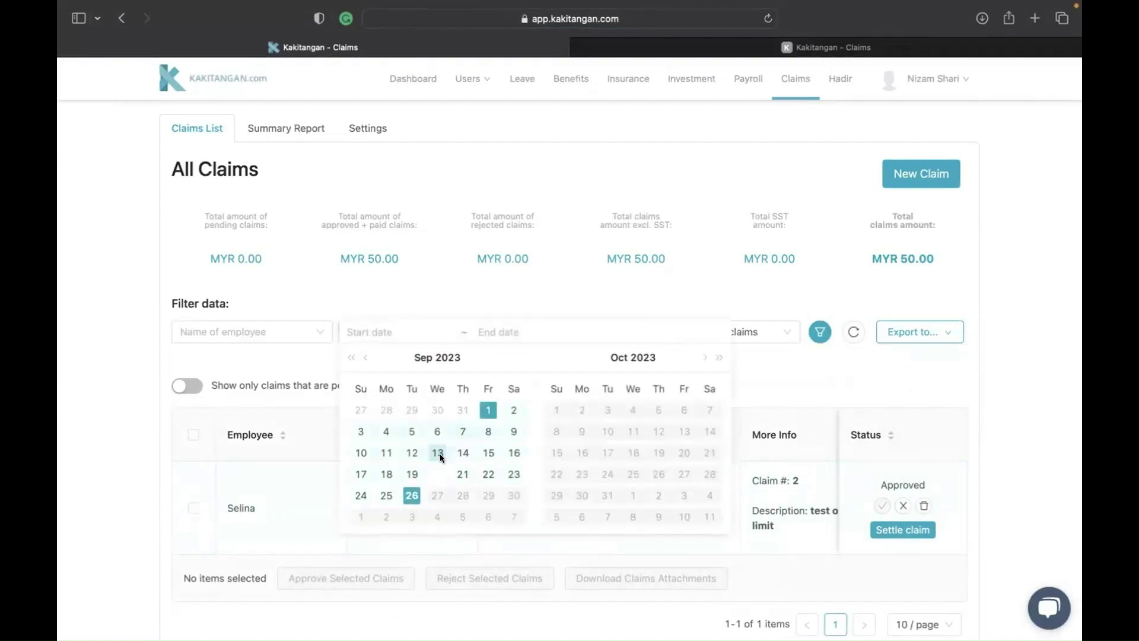
{"action": "left_click", "coordinate": [411, 495]}
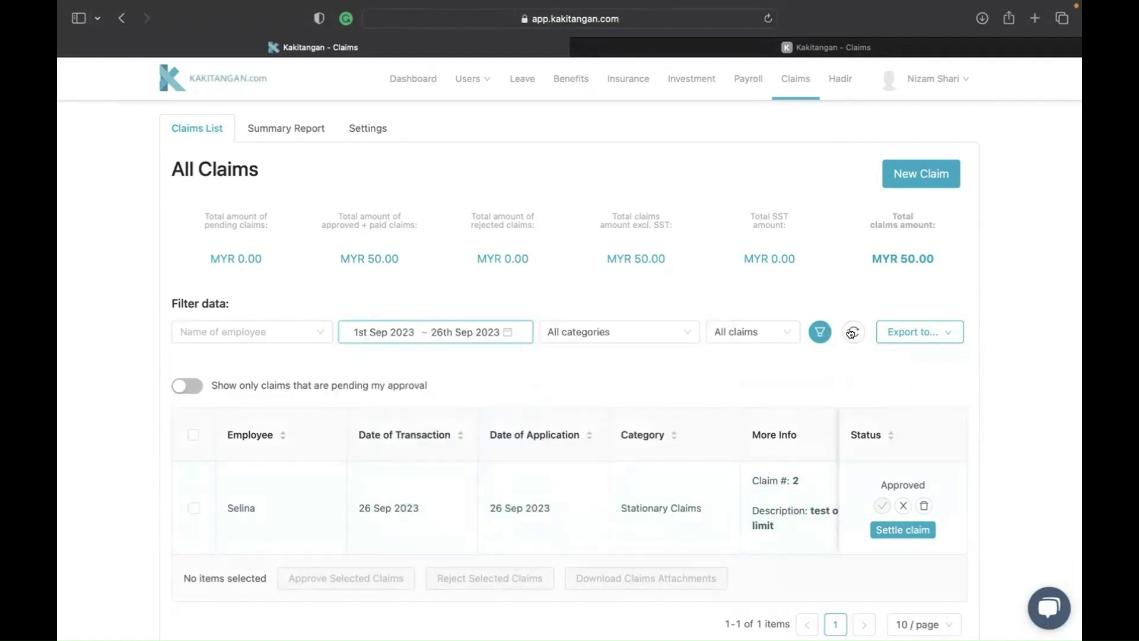
{"action": "left_click", "coordinate": [752, 334]}
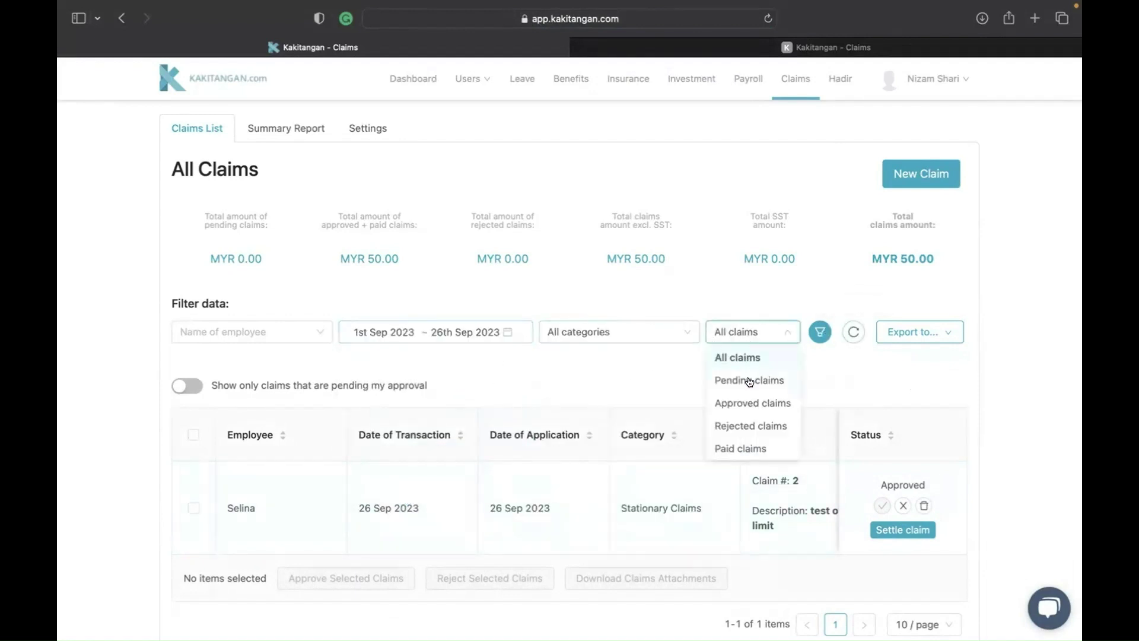
{"action": "left_click", "coordinate": [752, 402]}
{"action": "left_click", "coordinate": [820, 331]}
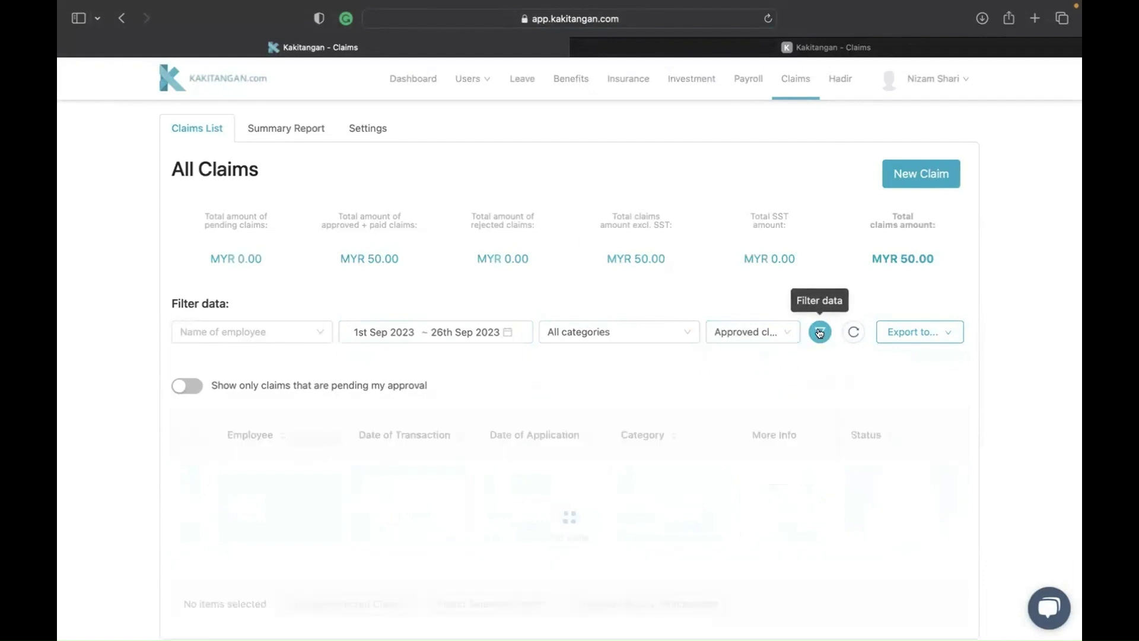
- Export the filtered claims as a Maybank2U Bulk bank pay file
{"action": "left_click", "coordinate": [943, 340]}
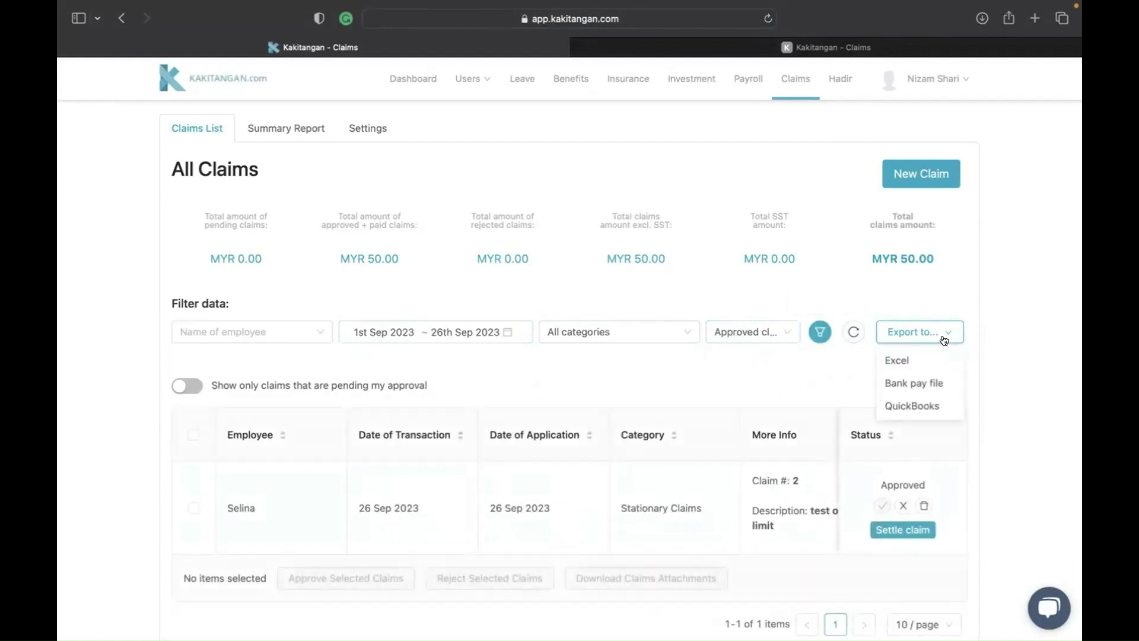
{"action": "left_click", "coordinate": [917, 382]}
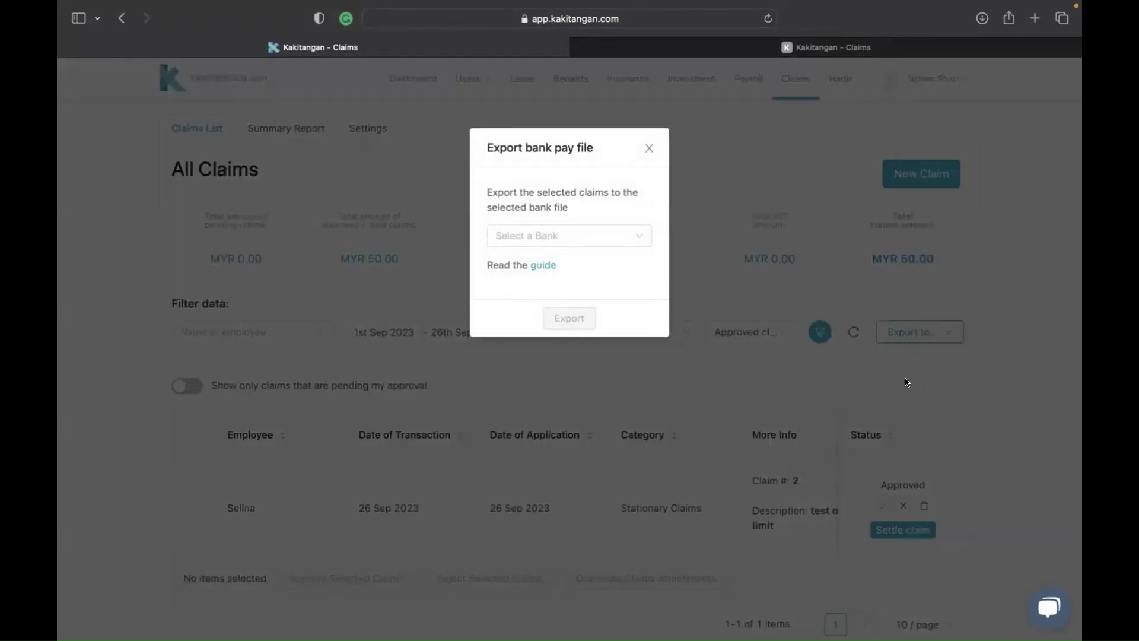
{"action": "left_click", "coordinate": [577, 237]}
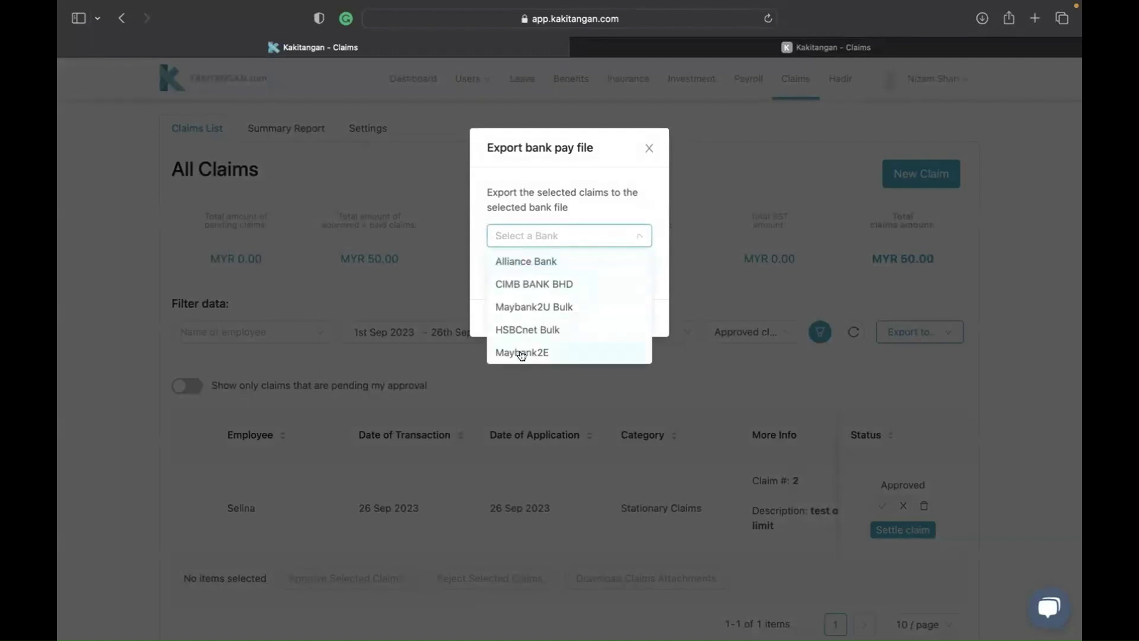
{"action": "left_click", "coordinate": [527, 307]}
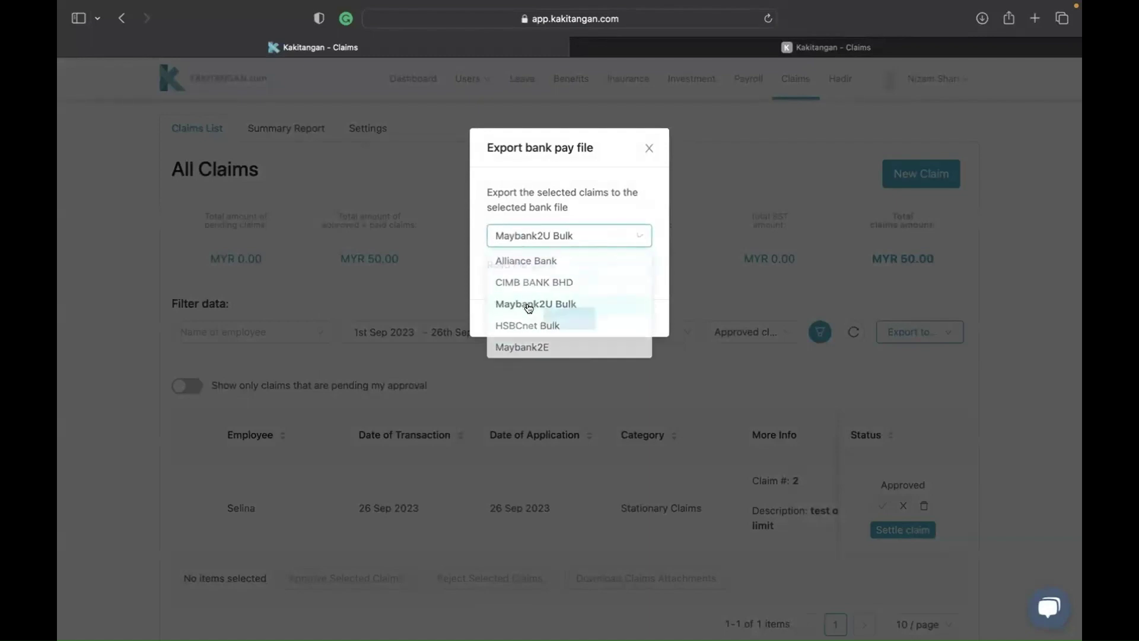
{"action": "left_click", "coordinate": [566, 319]}
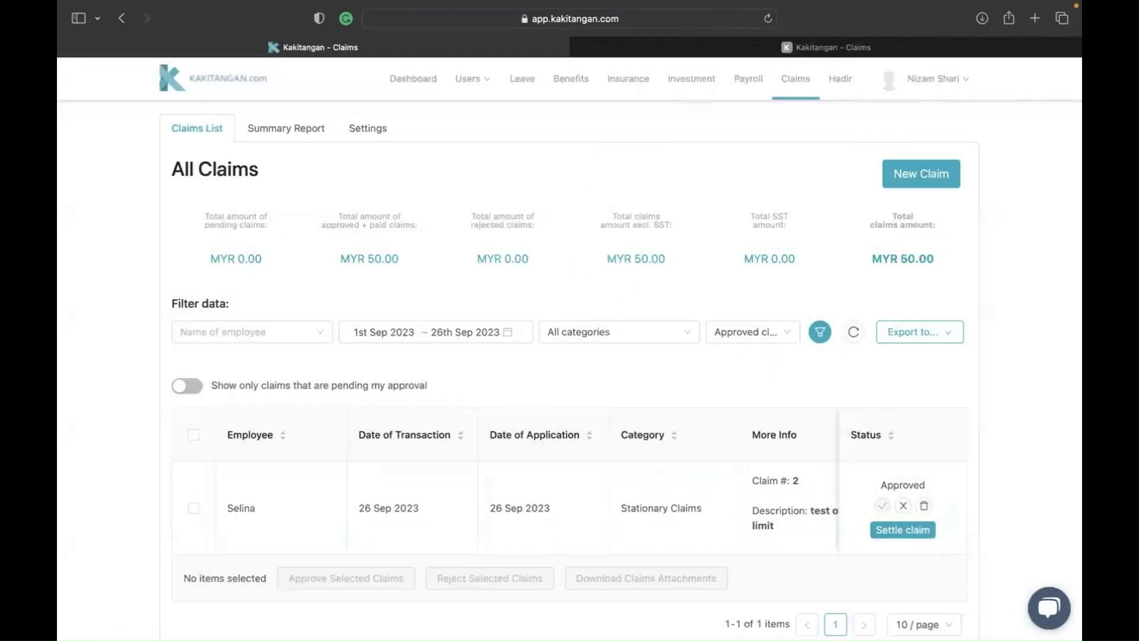
- View the downloaded claims pay CSV in Numbers showing Selina's 50.00, then start a new claim
{"action": "left_click", "coordinate": [965, 619]}
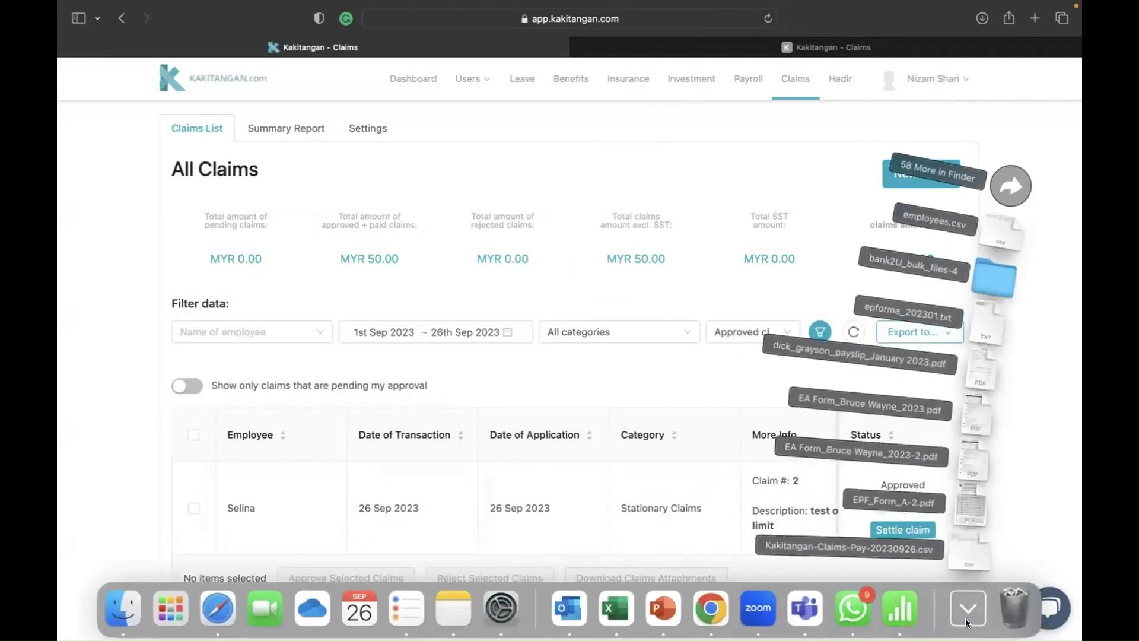
{"action": "left_click", "coordinate": [960, 552]}
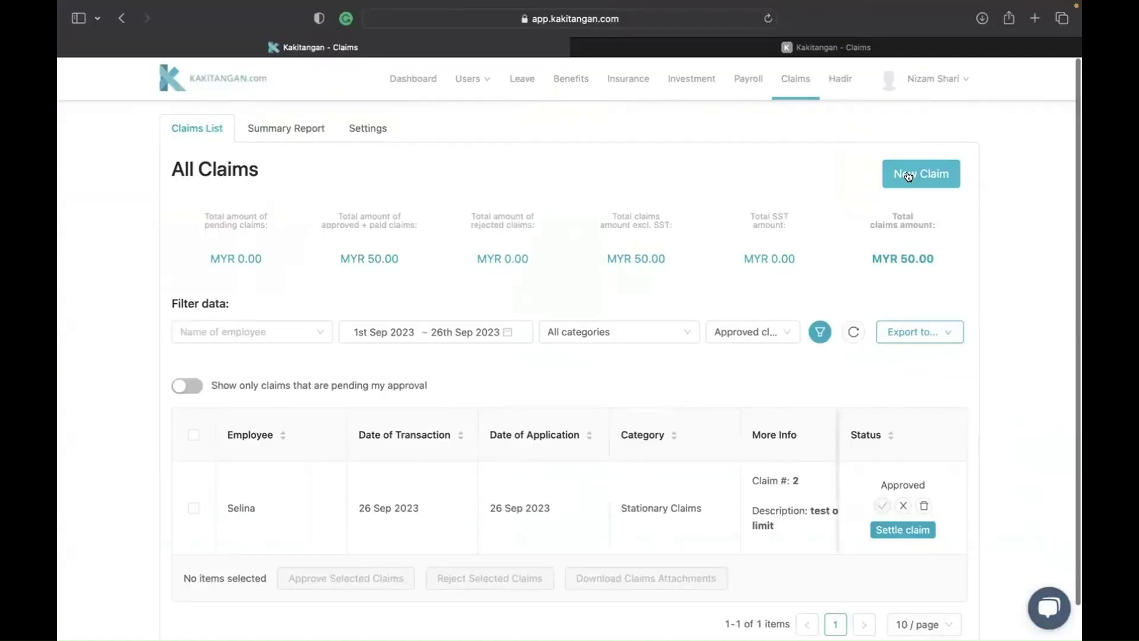
{"action": "left_click", "coordinate": [907, 175]}
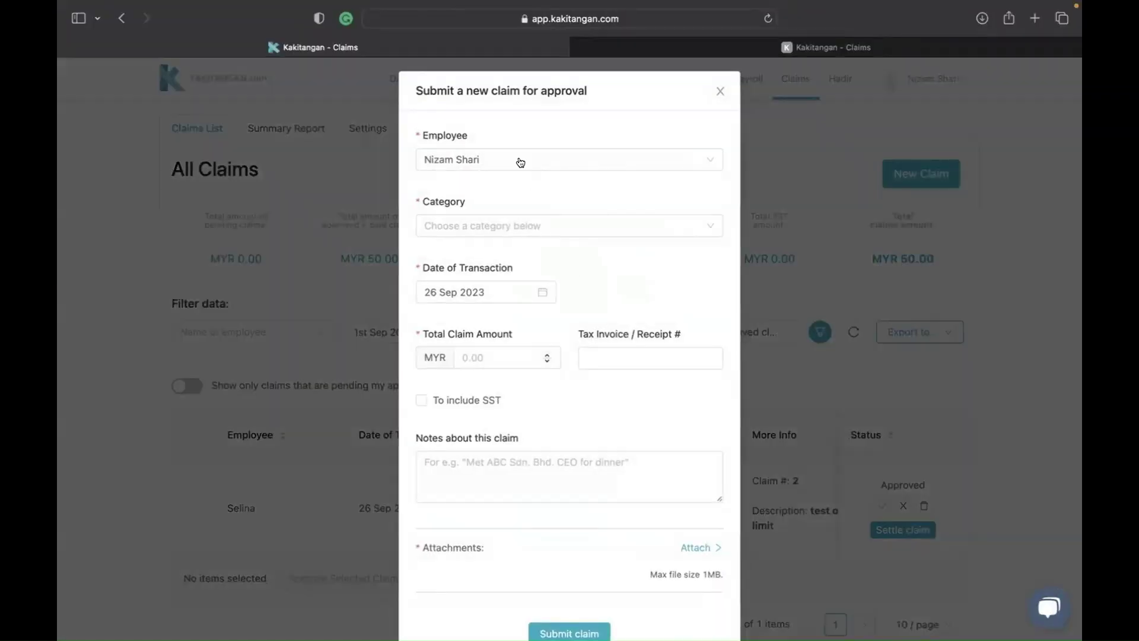
- Trial an Employee Transport claim of 32 km auto-calculated to MYR 22.40, then discard it
{"action": "left_click", "coordinate": [524, 226]}
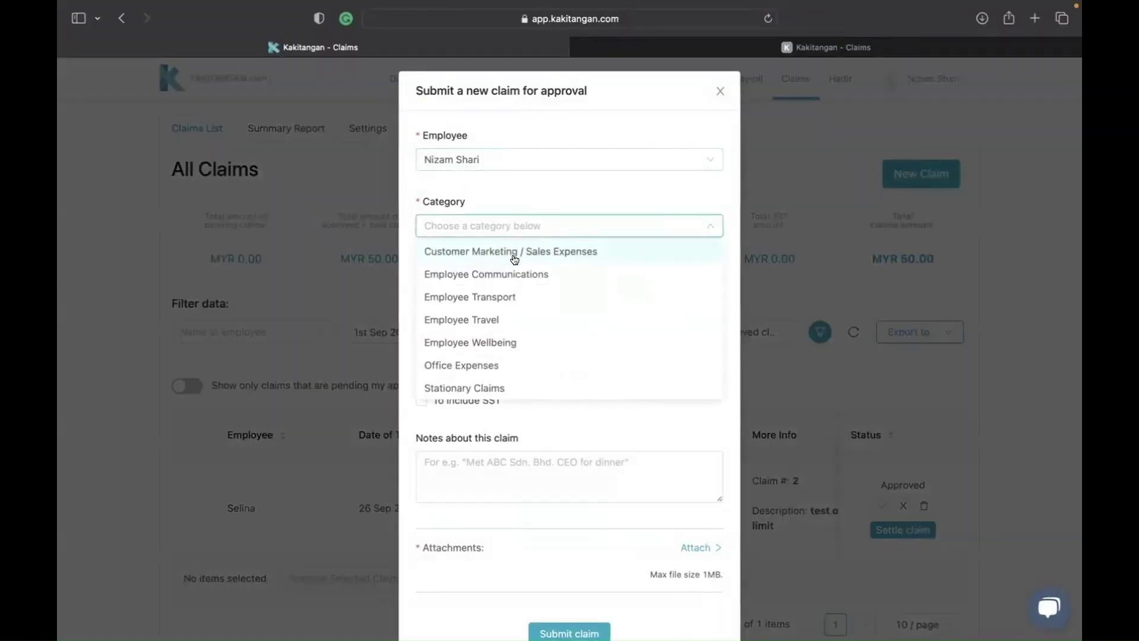
{"action": "left_click", "coordinate": [500, 295]}
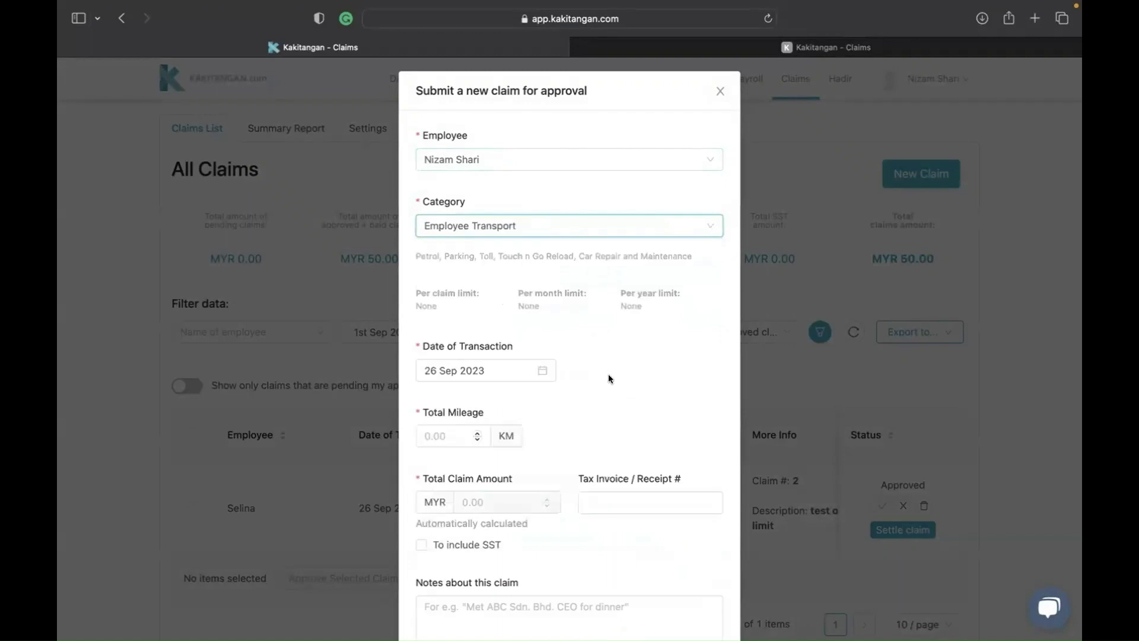
{"action": "scroll", "coordinate": [607, 377], "scroll_direction": "down", "scroll_amount": 5}
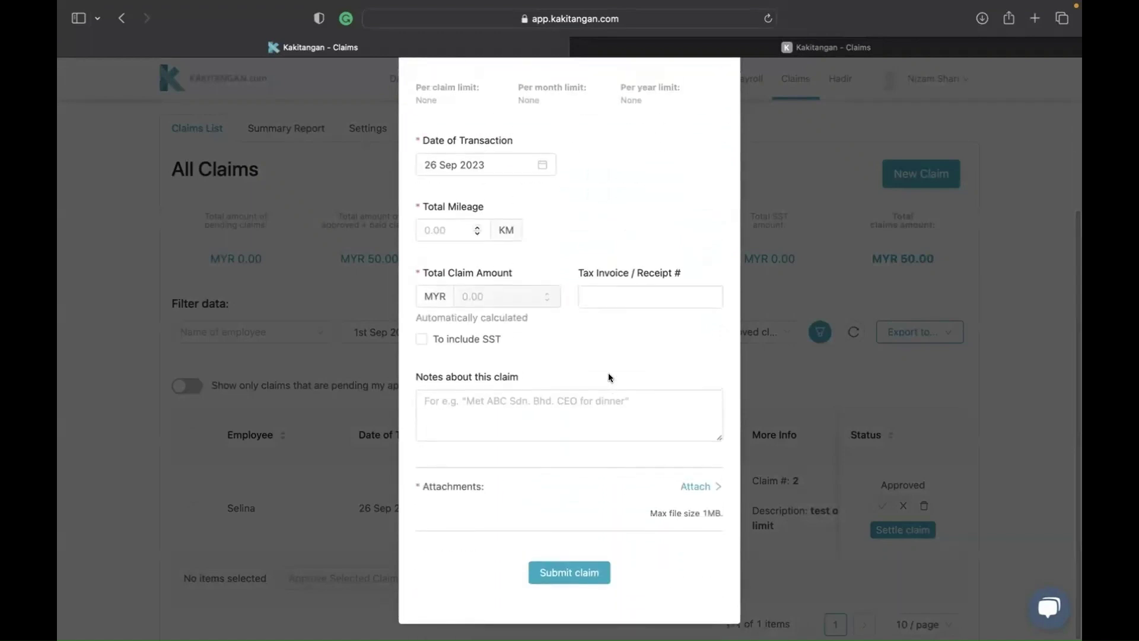
{"action": "left_click", "coordinate": [435, 228]}
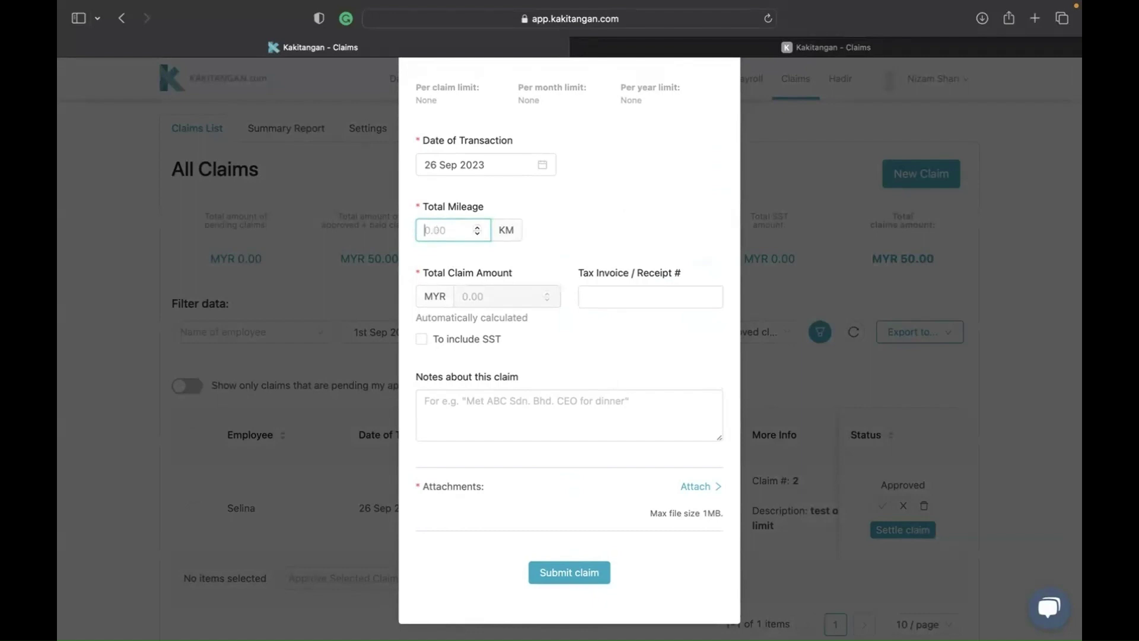
{"action": "type", "text": "32"}
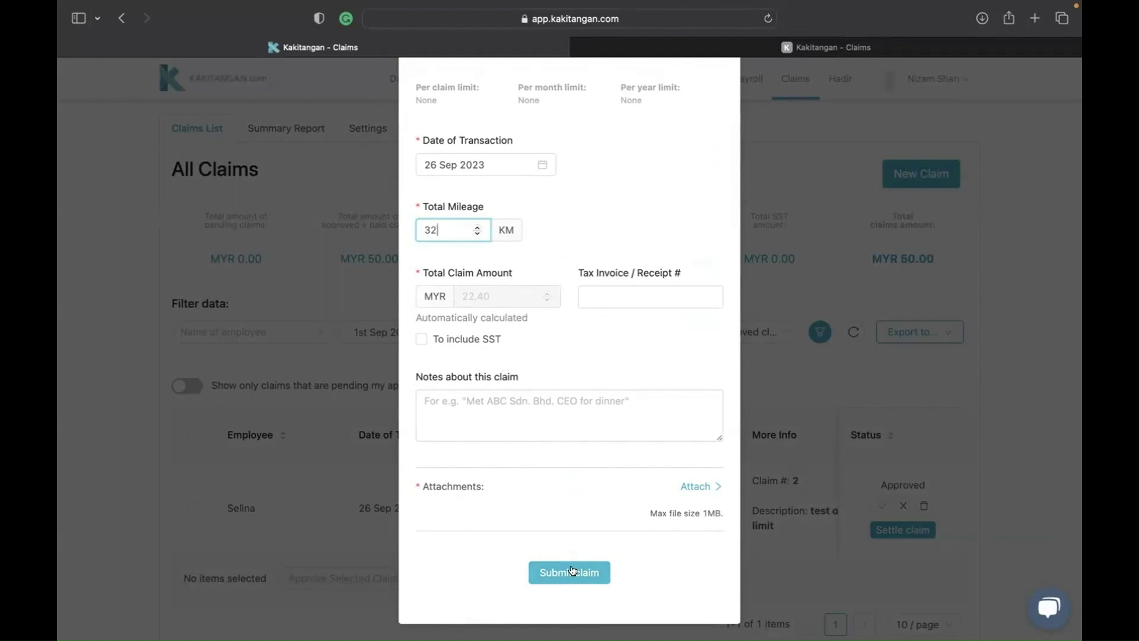
{"action": "scroll", "coordinate": [635, 198], "scroll_direction": "up", "scroll_amount": 5}
{"action": "left_click", "coordinate": [712, 92]}
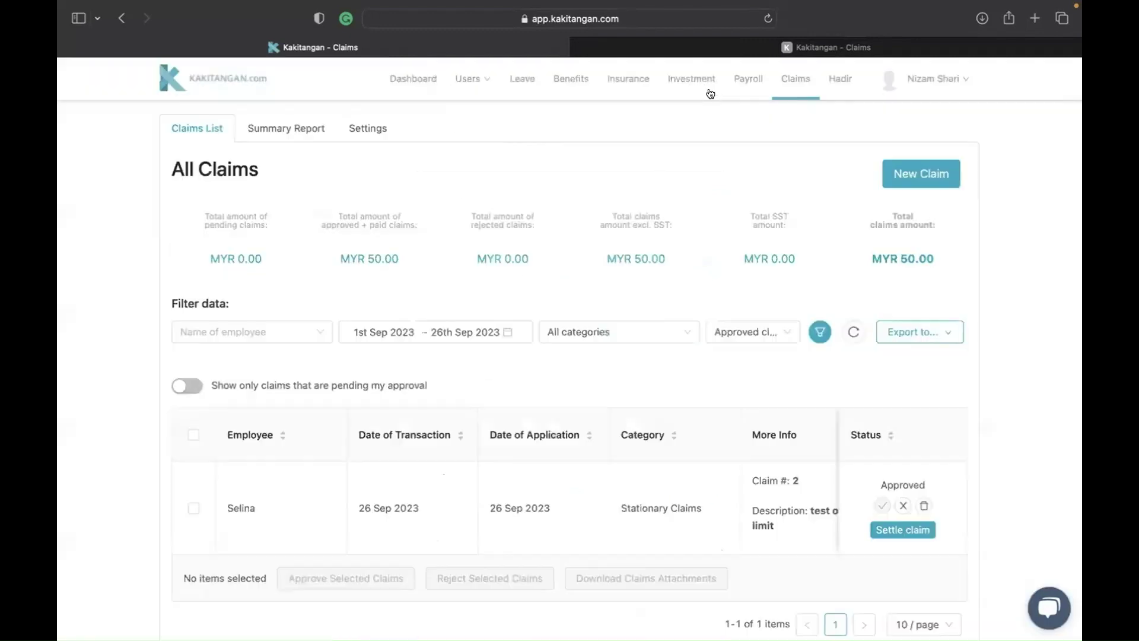
- Download the 1–26 Sep 2023 Claim Summary Report as an XLSX file
{"action": "left_click", "coordinate": [285, 127]}
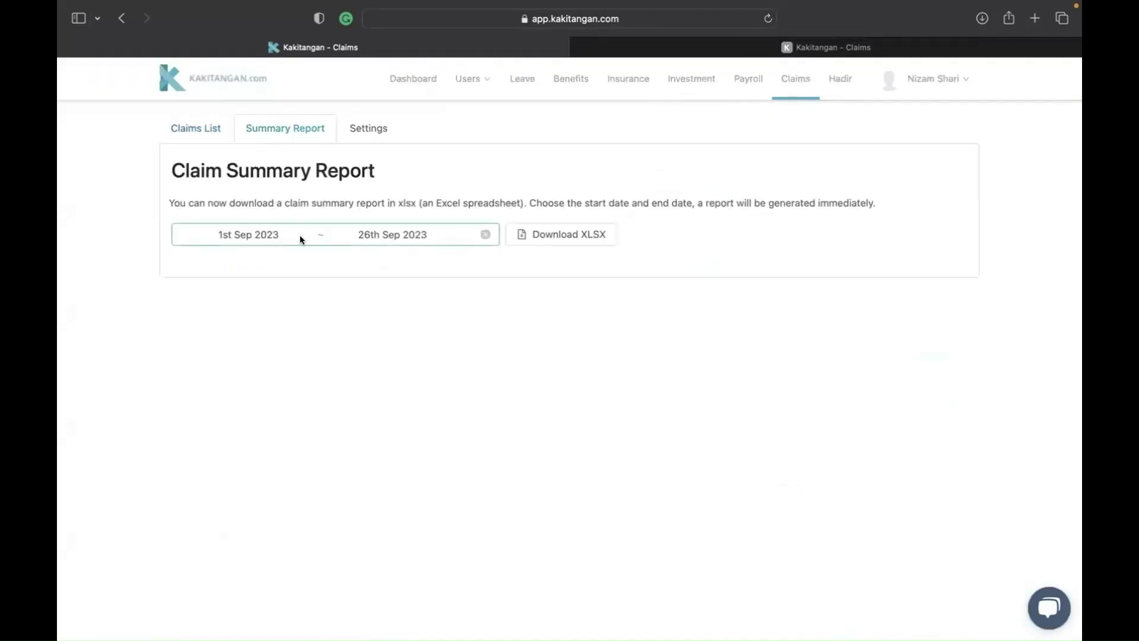
{"action": "left_click", "coordinate": [567, 234]}
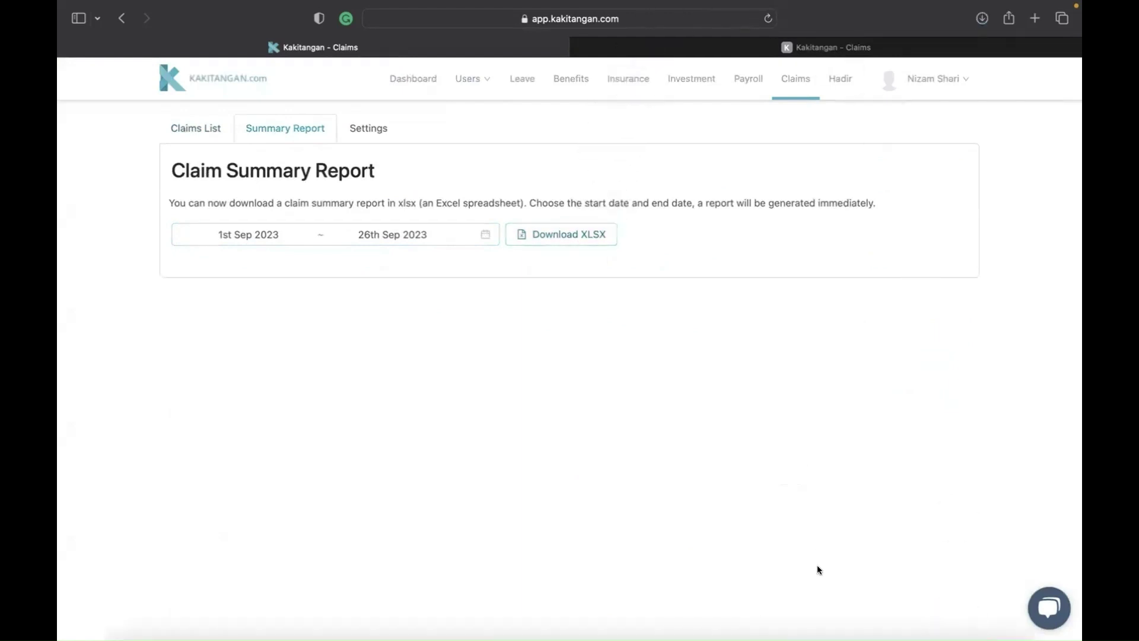
{"action": "left_click", "coordinate": [963, 595]}
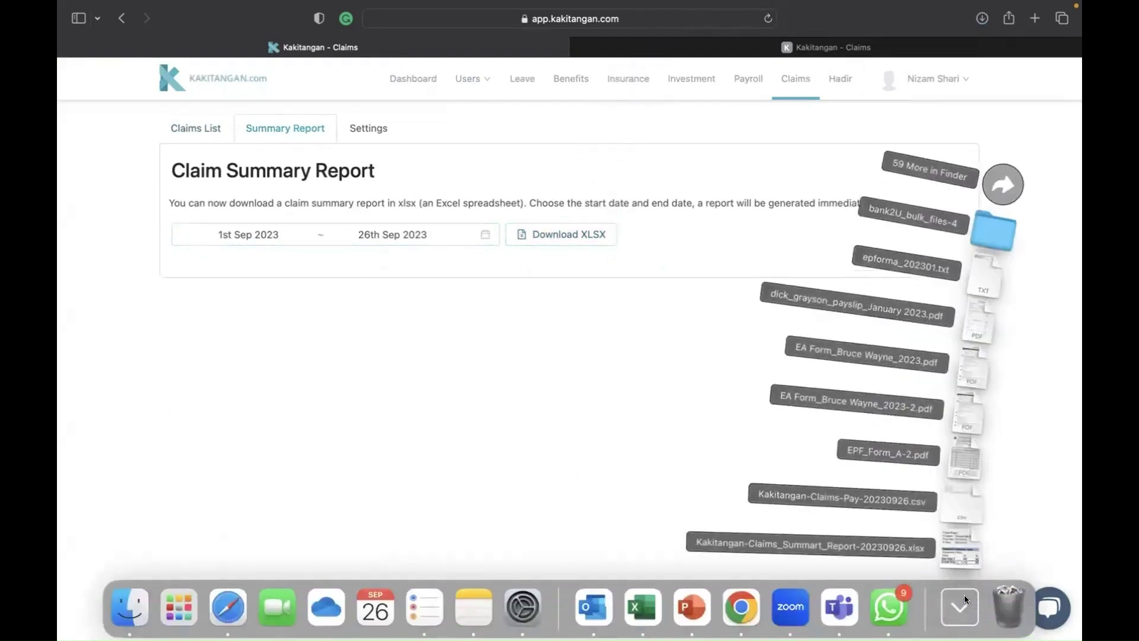
- View the Claim Summary Report full screen in Excel with Selina's Stationary total of 50
{"action": "left_click", "coordinate": [961, 558]}
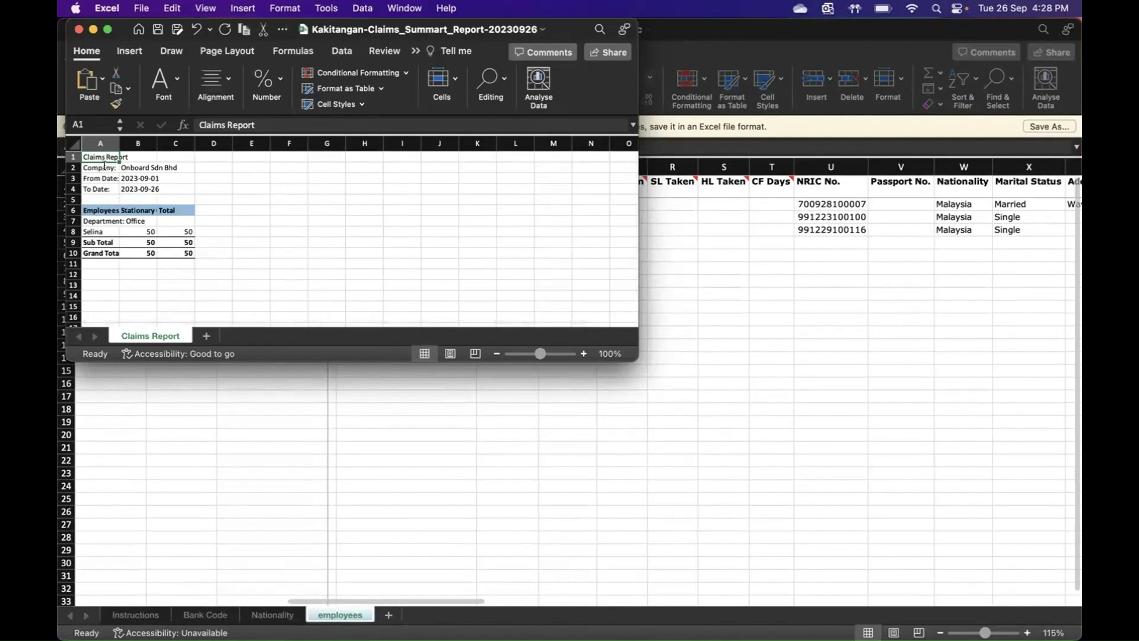
{"action": "left_click", "coordinate": [108, 30]}
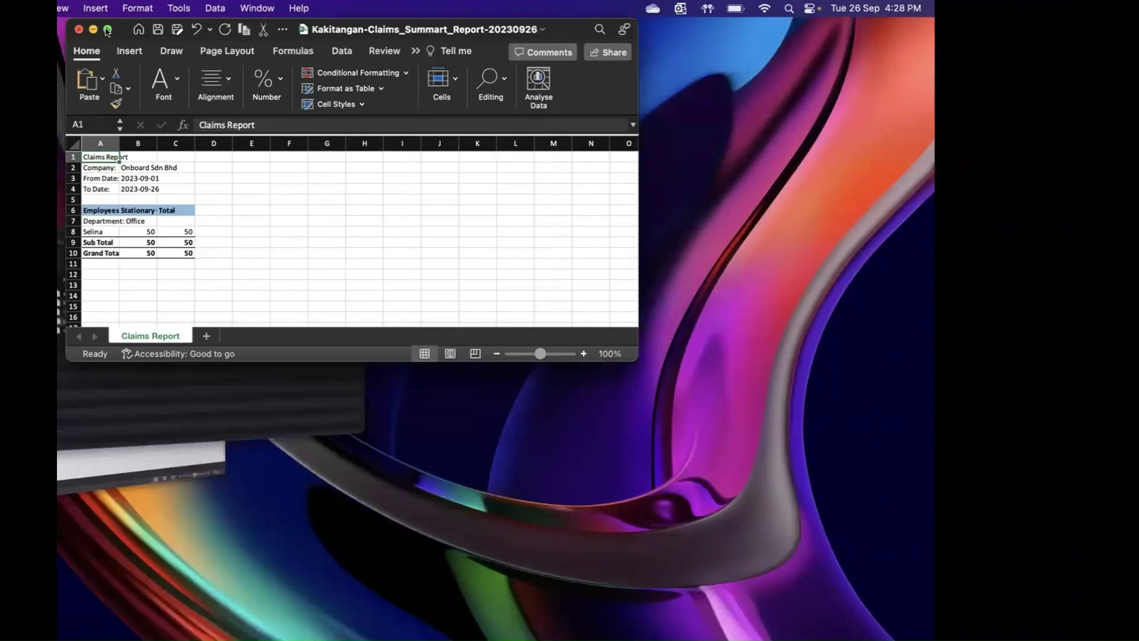
{"action": "scroll", "coordinate": [196, 246], "scroll_direction": "up", "scroll_amount": 5}
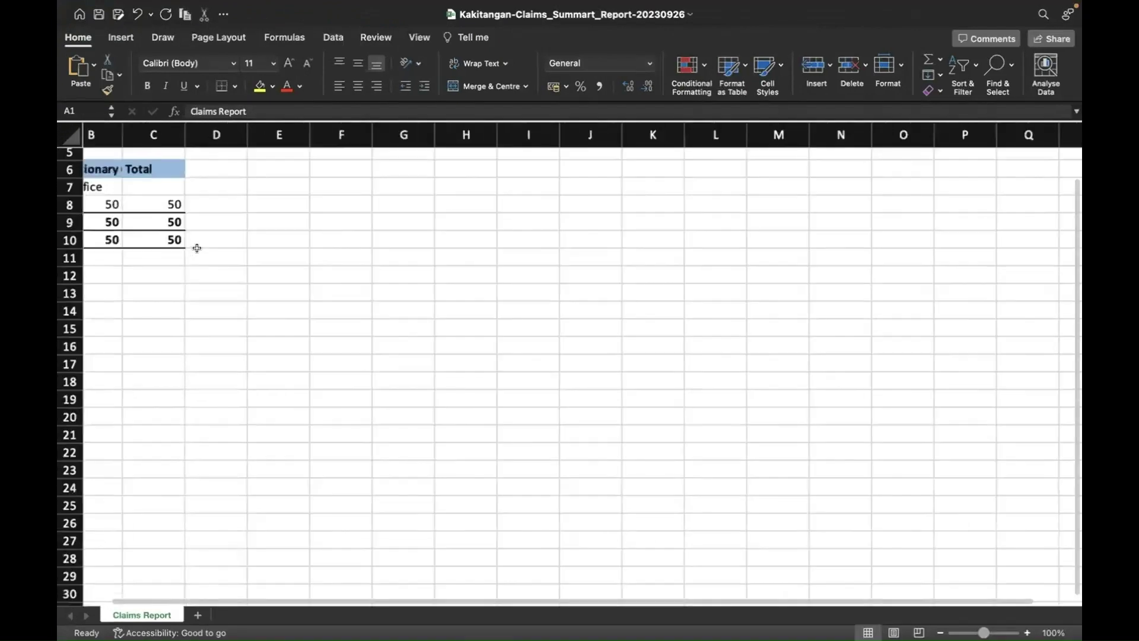